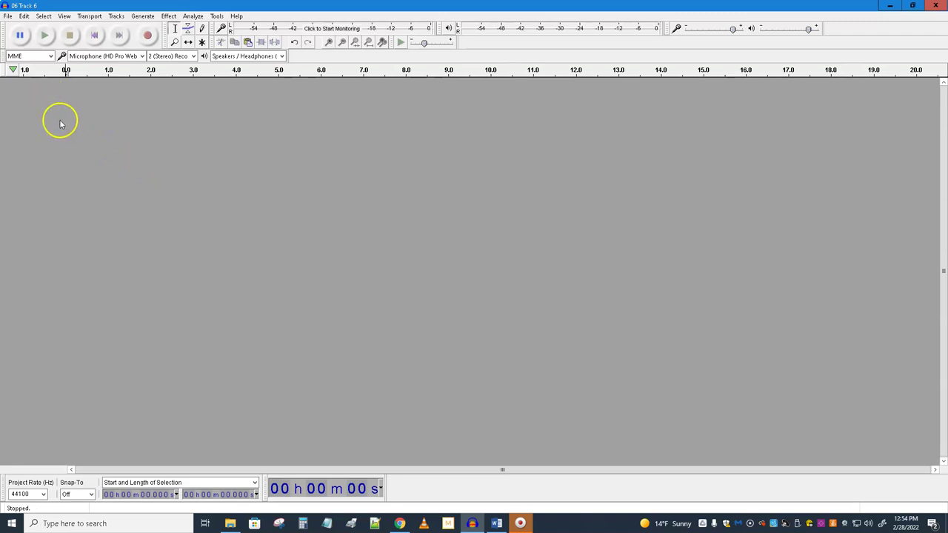
# - Add an empty 44100 Hz, 32-bit float mono audio track to the blank project
pyautogui.click(142, 16)
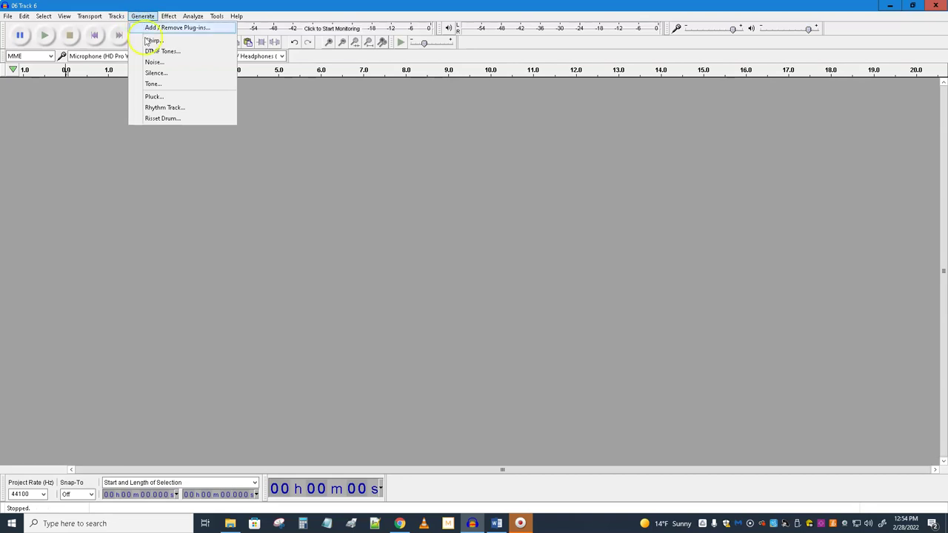
pyautogui.click(150, 53)
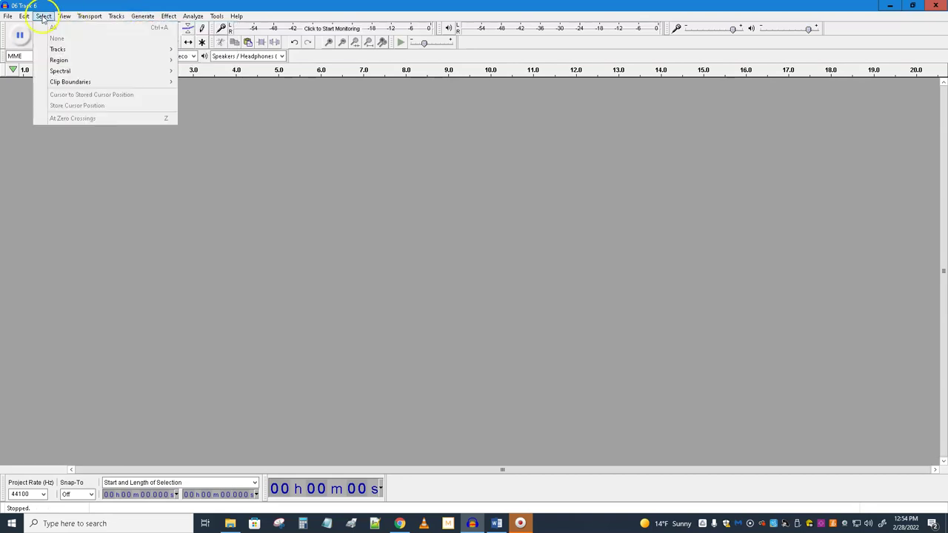
pyautogui.click(71, 18)
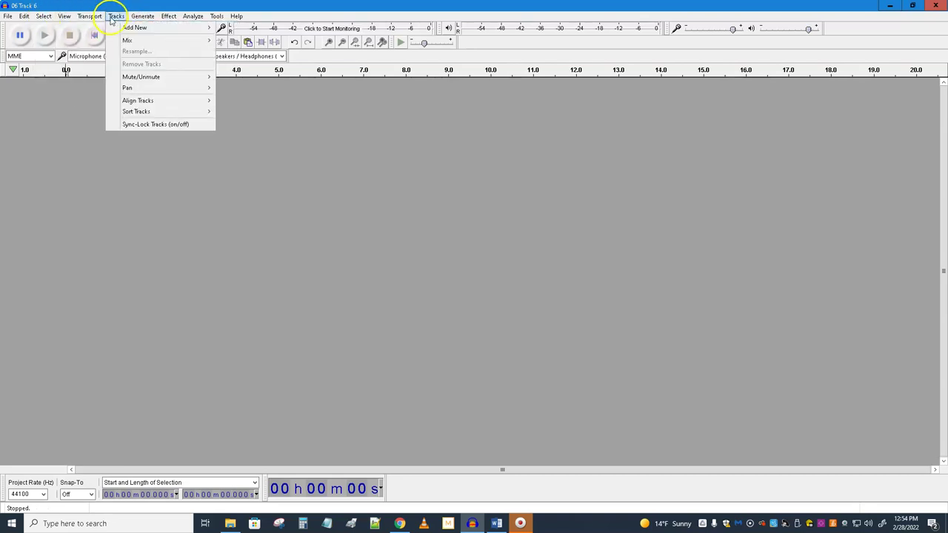
pyautogui.moveTo(185, 28)
pyautogui.click(237, 33)
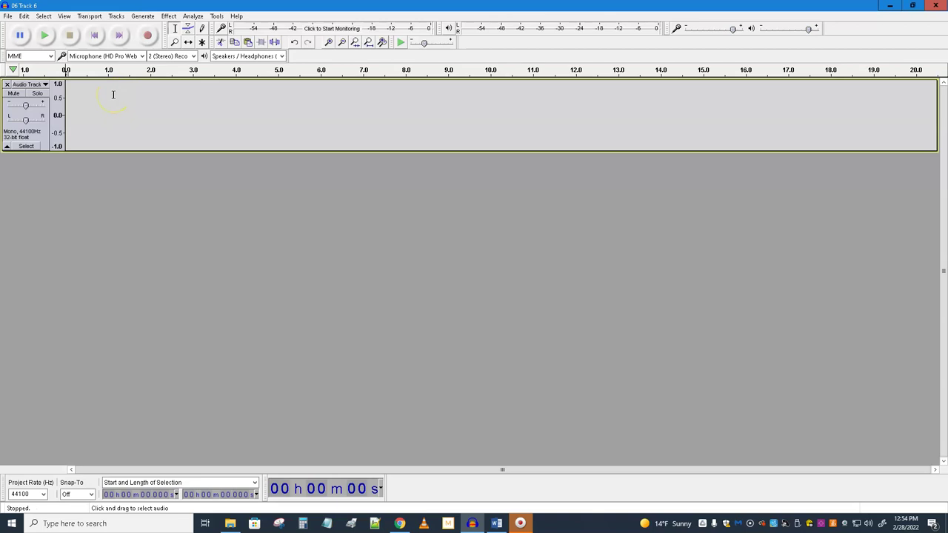
# - Generate 3 seconds of DTMF tones at amplitude 0.8, with duration shown in seconds
pyautogui.click(139, 16)
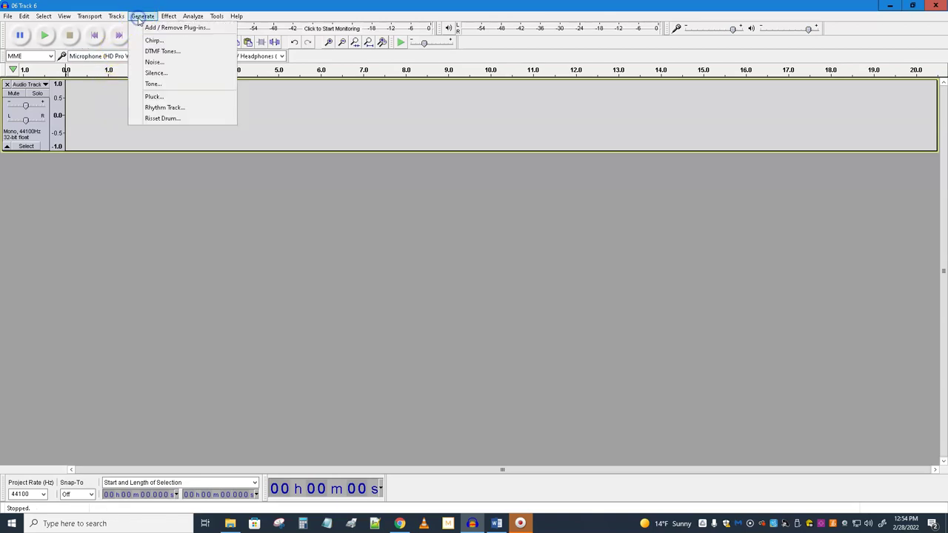
pyautogui.click(155, 51)
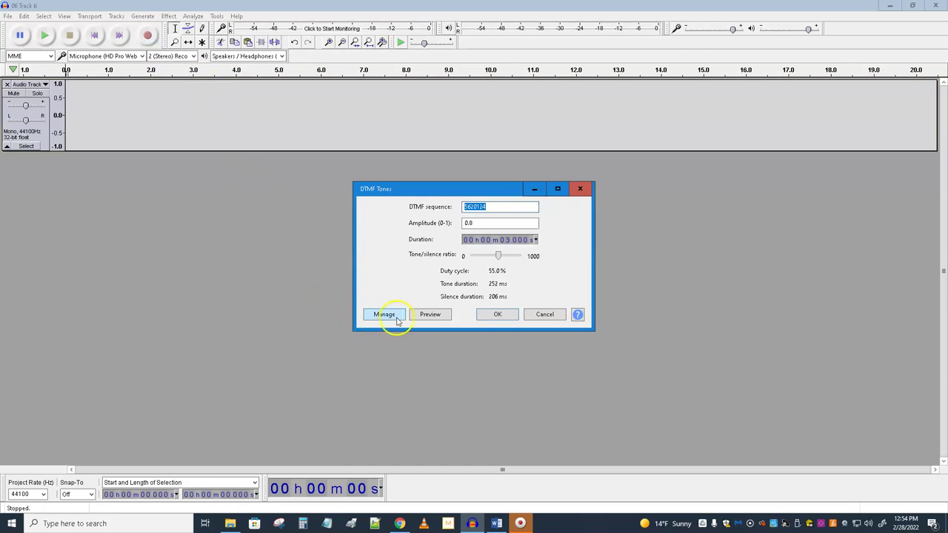
pyautogui.click(474, 207)
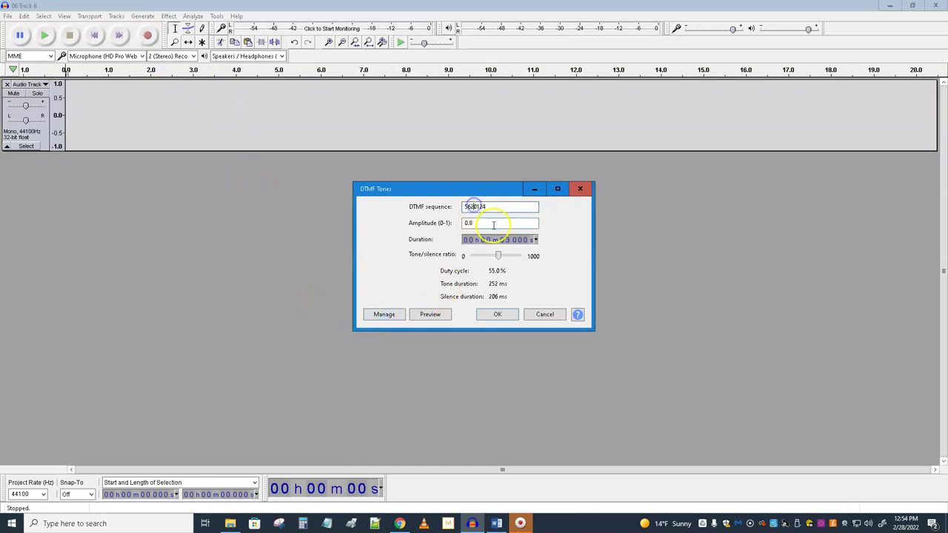
pyautogui.click(473, 224)
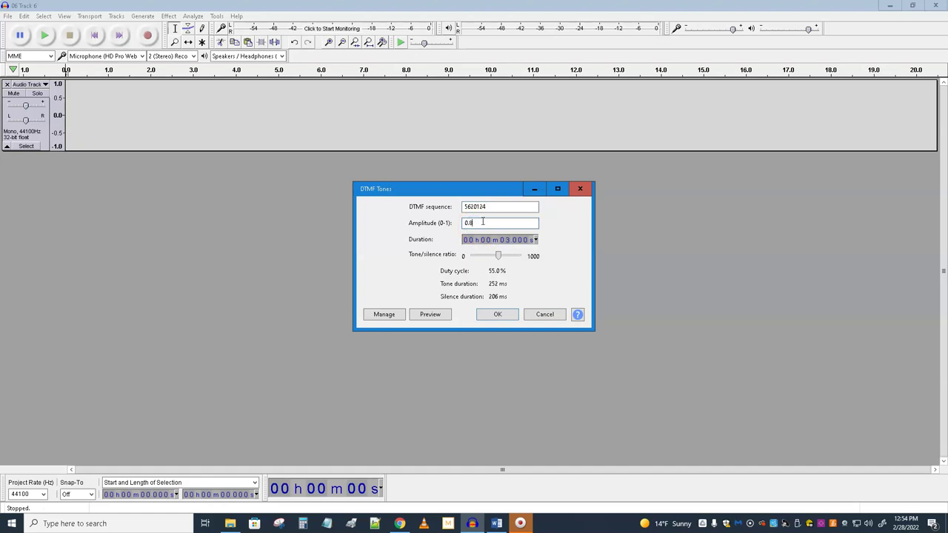
pyautogui.click(488, 221)
pyautogui.moveTo(489, 207); pyautogui.dragTo(456, 204)
pyautogui.doubleClick(488, 206)
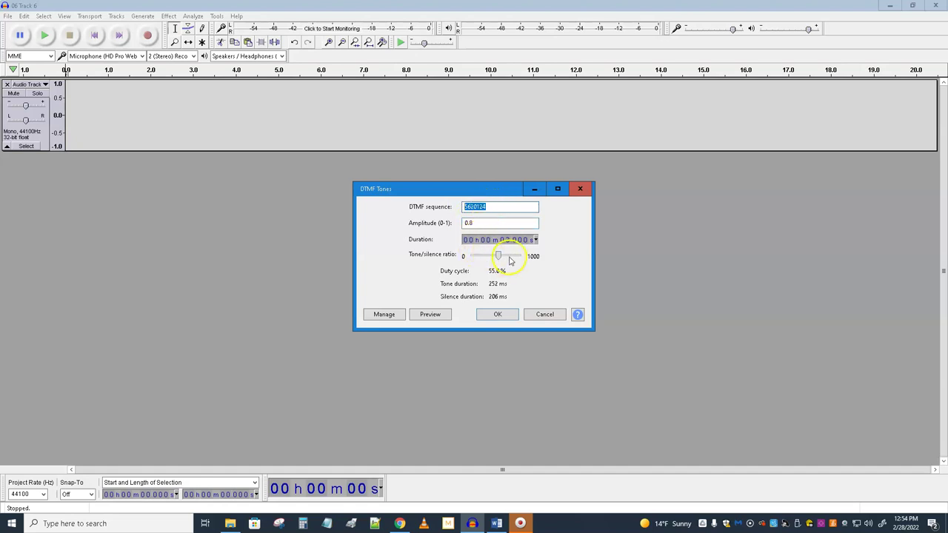
pyautogui.click(534, 240)
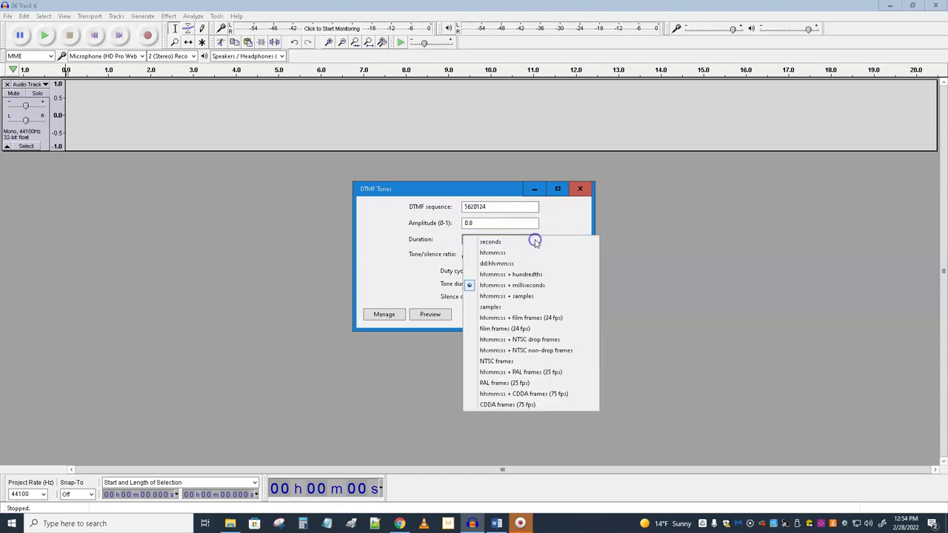
pyautogui.click(490, 243)
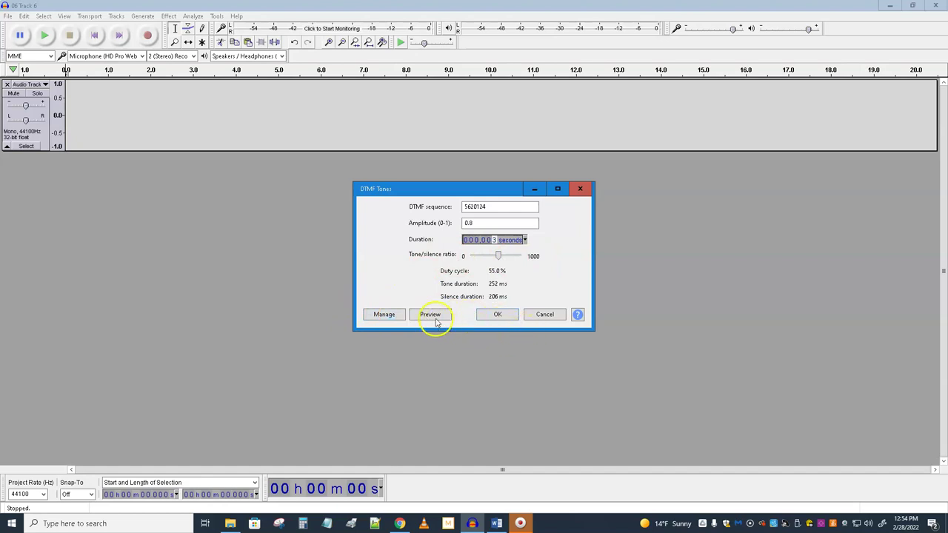
pyautogui.click(498, 315)
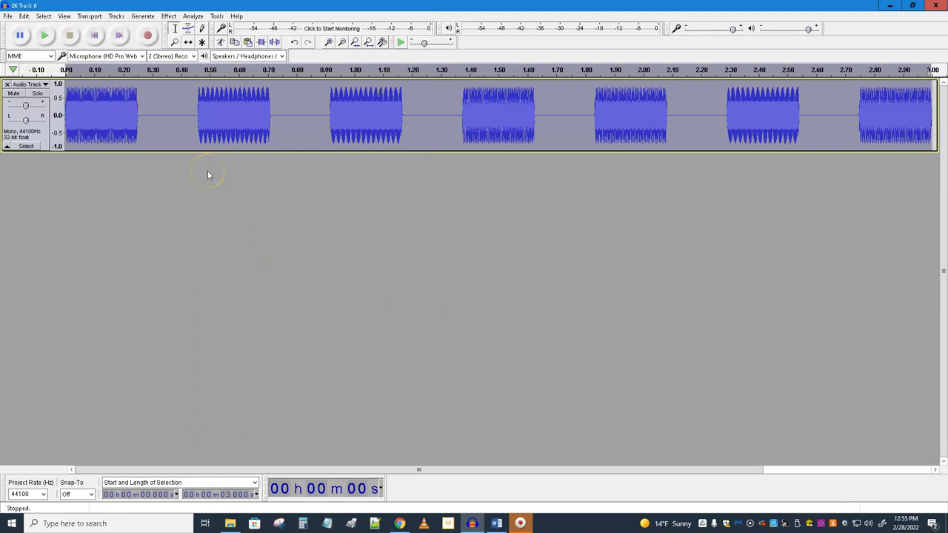
# - Play back the DTMF tones, then add a second empty mono track below them
pyautogui.click(46, 36)
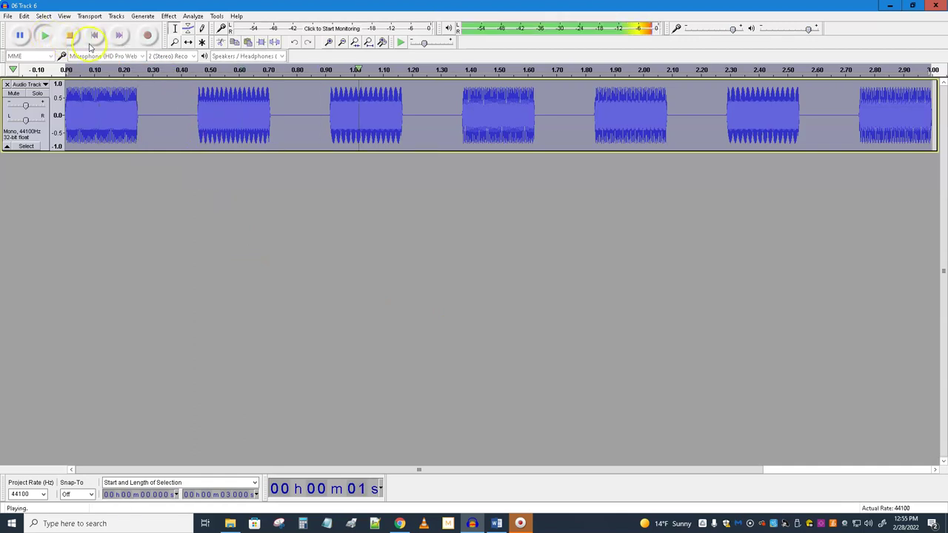
pyautogui.click(72, 36)
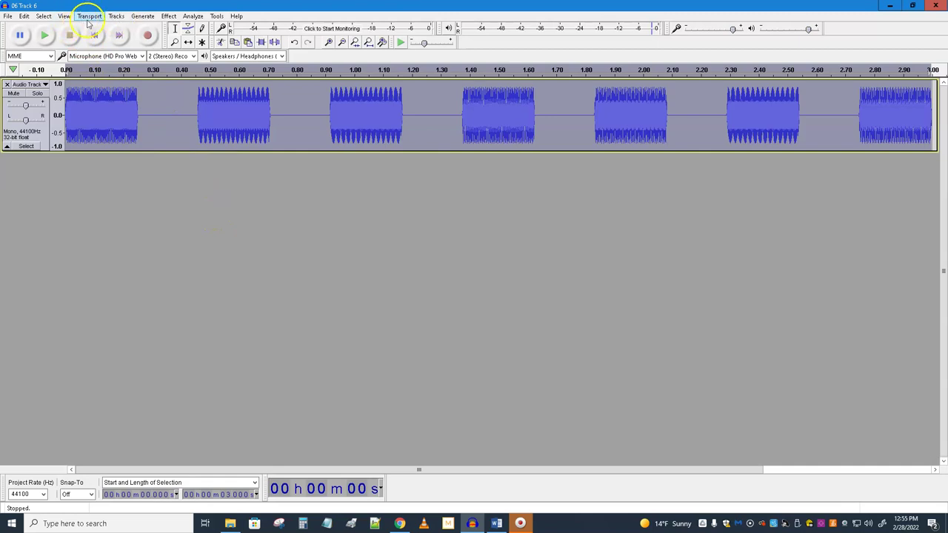
pyautogui.click(116, 19)
pyautogui.moveTo(165, 34)
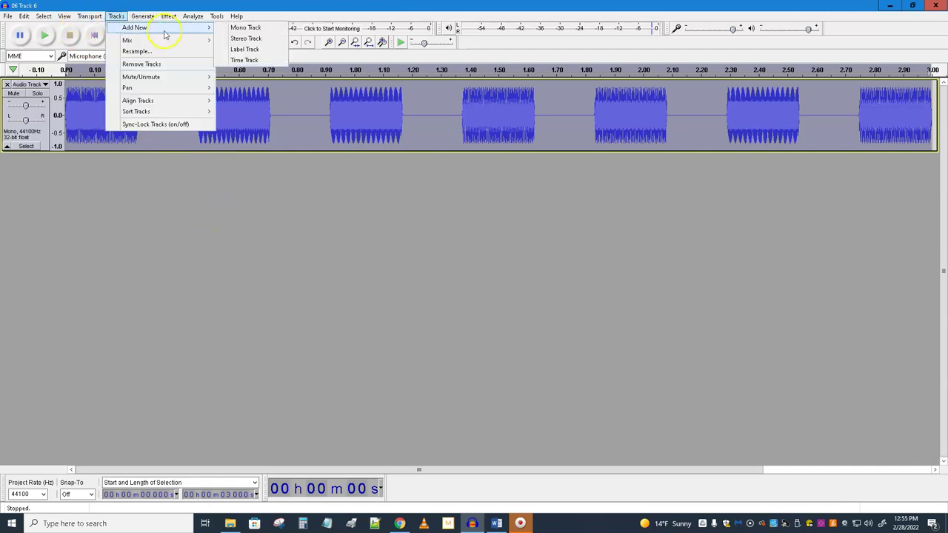
pyautogui.click(246, 28)
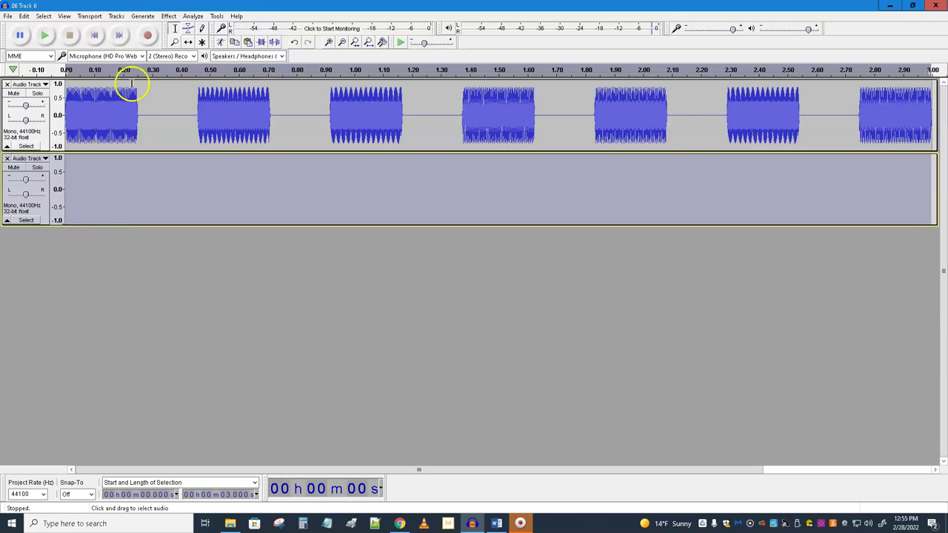
# - Generate 3 seconds of Pink noise at amplitude 0.8 into the second track
pyautogui.click(148, 16)
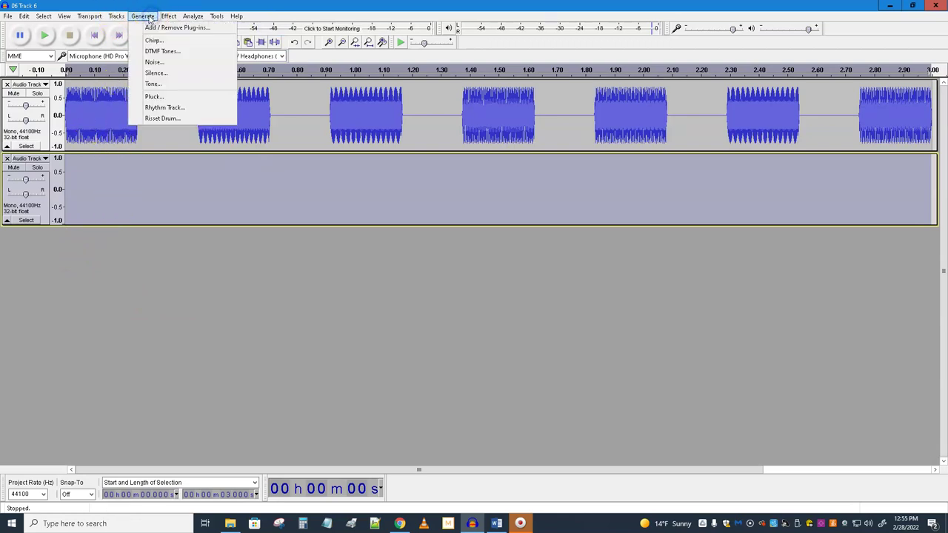
pyautogui.click(157, 64)
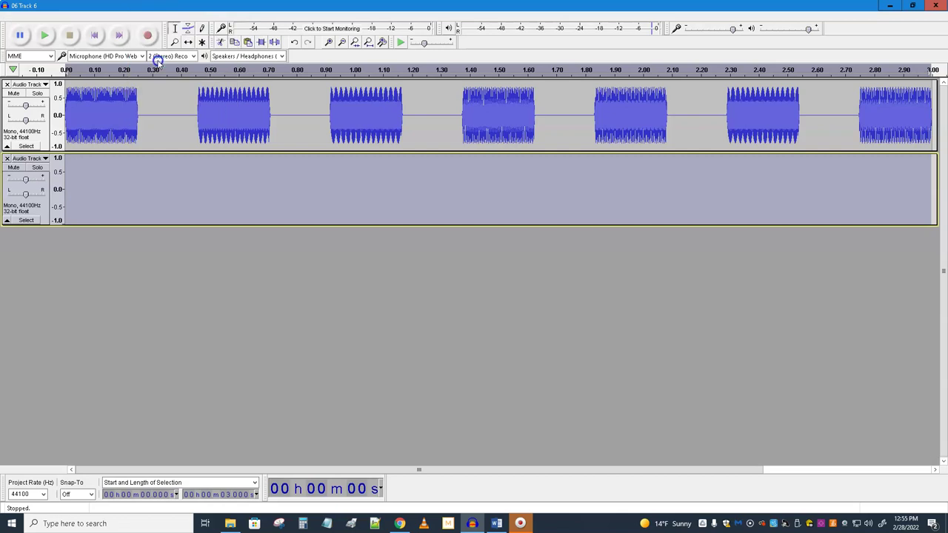
pyautogui.click(551, 234)
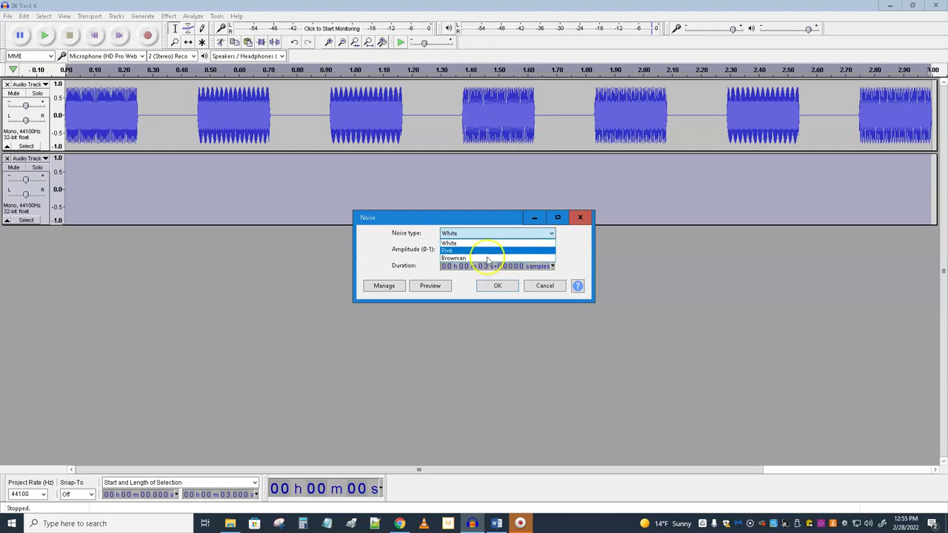
pyautogui.click(453, 250)
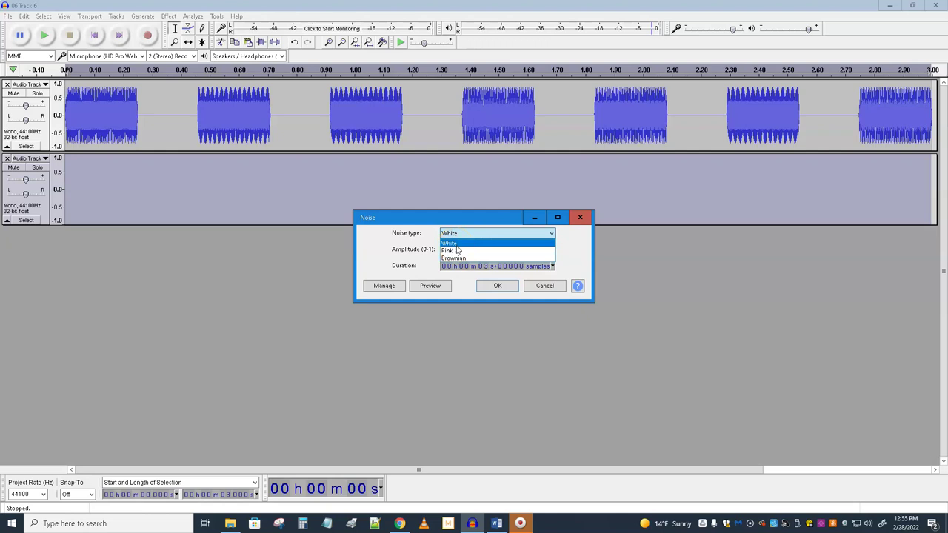
pyautogui.click(462, 252)
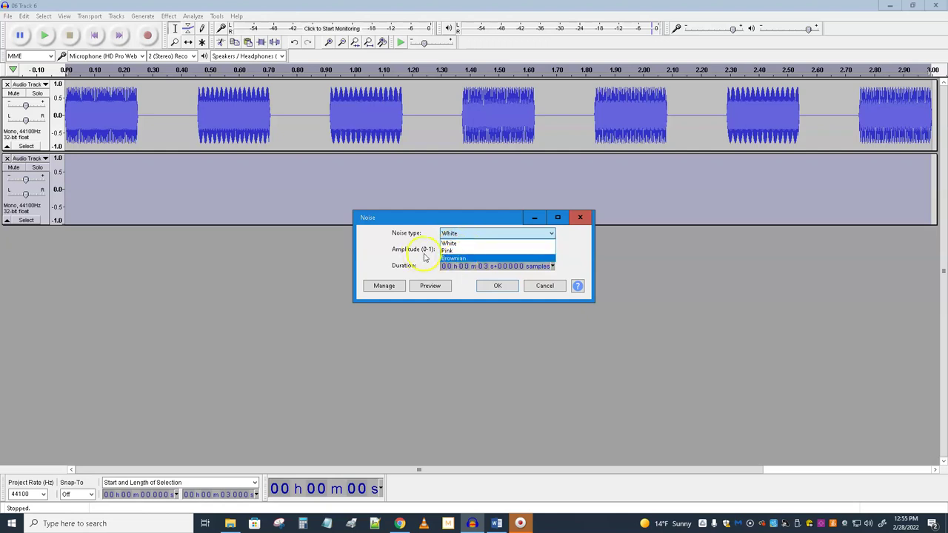
pyautogui.click(460, 251)
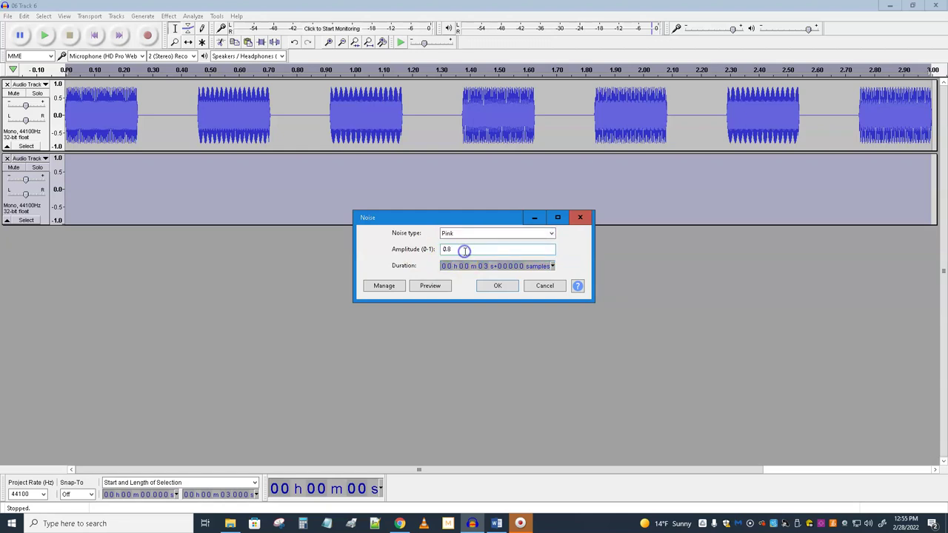
pyautogui.click(552, 266)
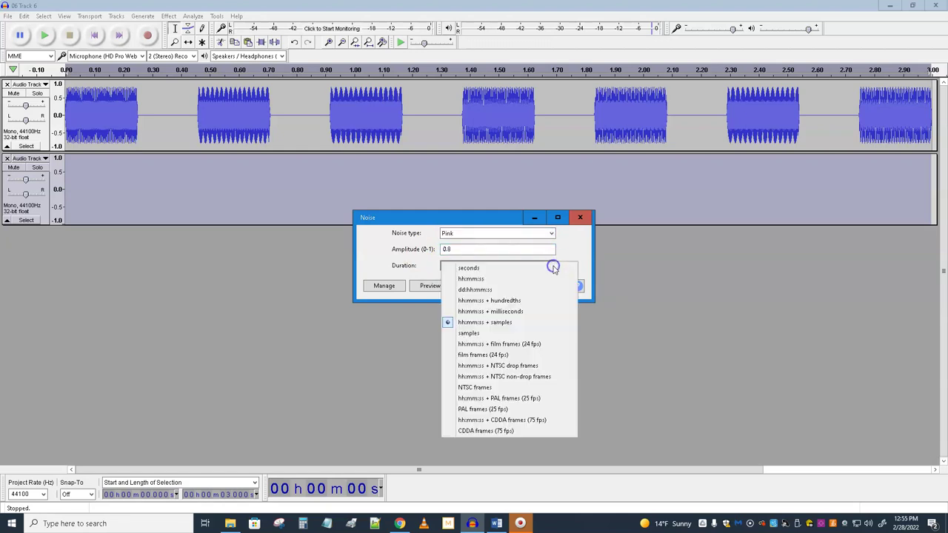
pyautogui.click(472, 269)
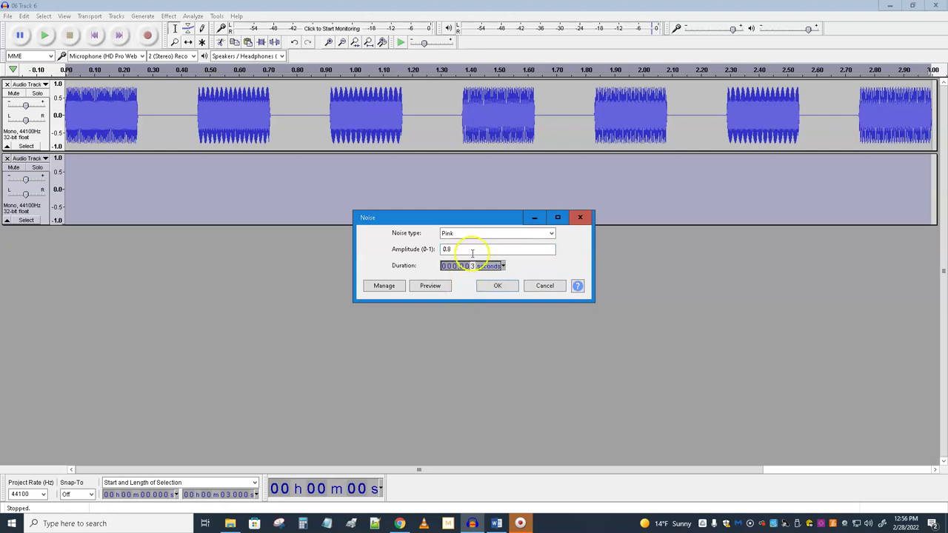
pyautogui.click(499, 287)
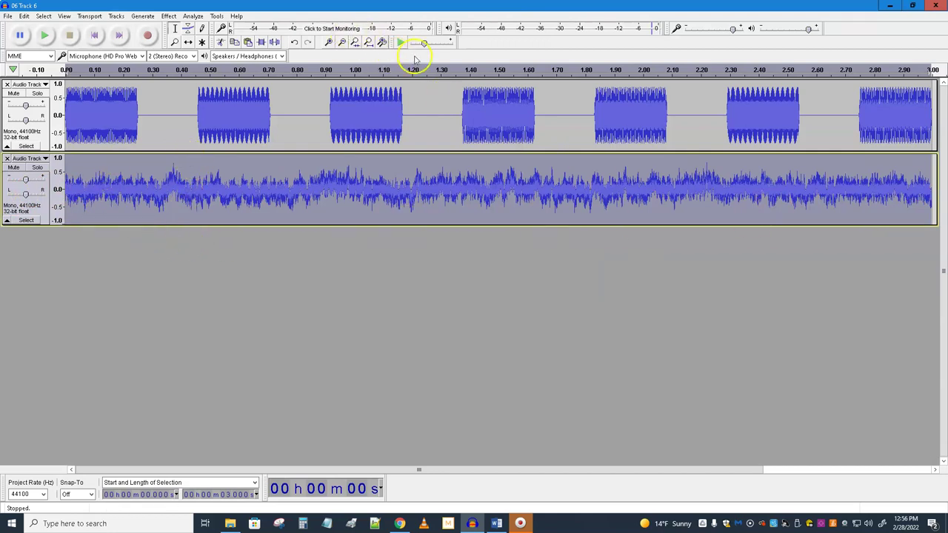
# - Shift the pink noise clip to run from 3 to 6 s, then set the cursor at 6 s on track 1
pyautogui.click(341, 43)
pyautogui.click(341, 43)
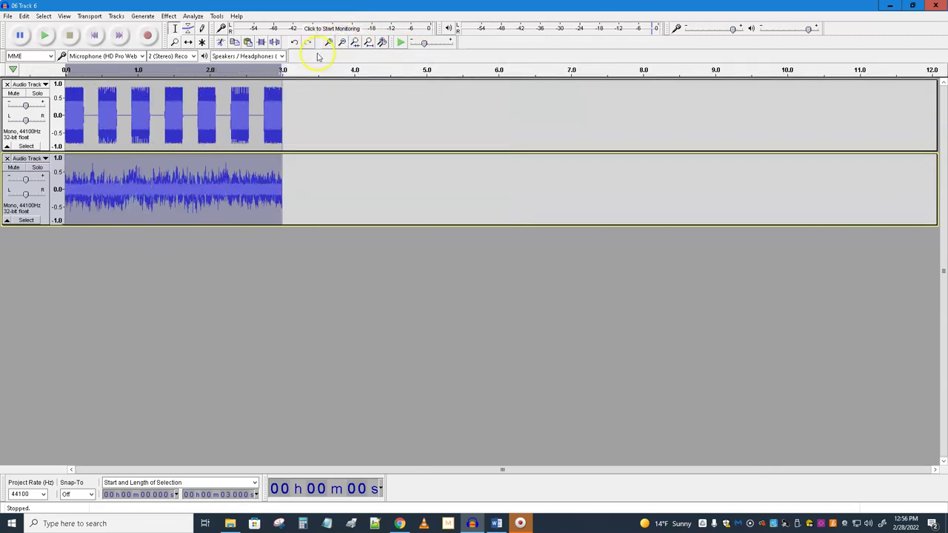
pyautogui.click(188, 43)
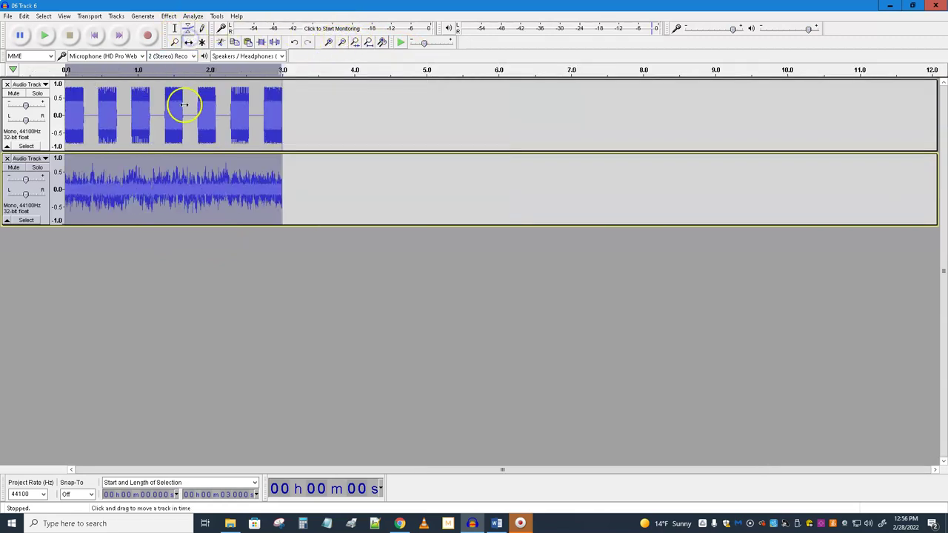
pyautogui.moveTo(167, 190); pyautogui.dragTo(382, 182)
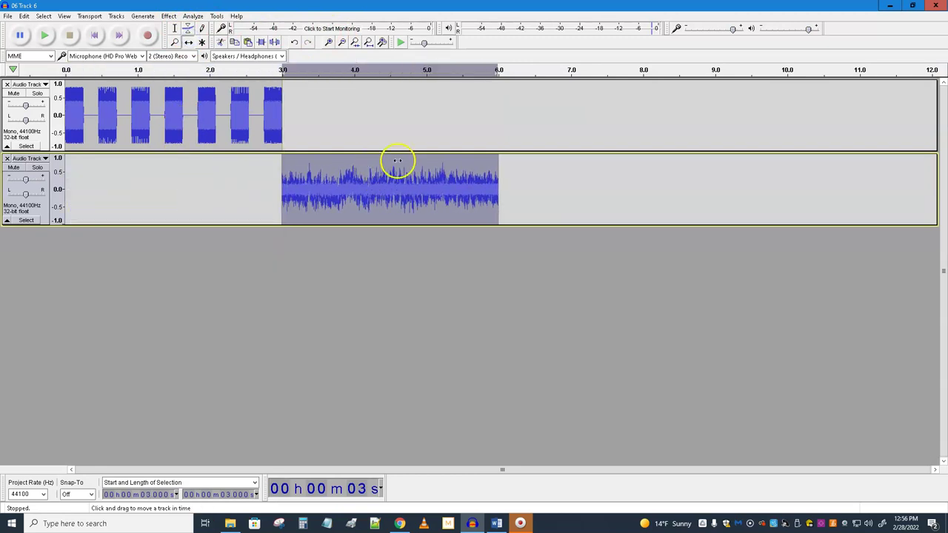
pyautogui.click(175, 28)
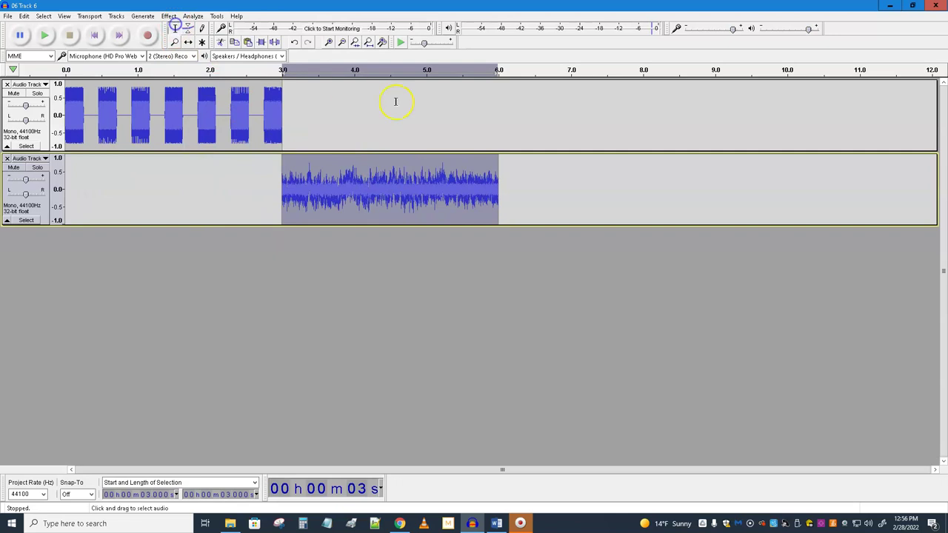
pyautogui.click(497, 109)
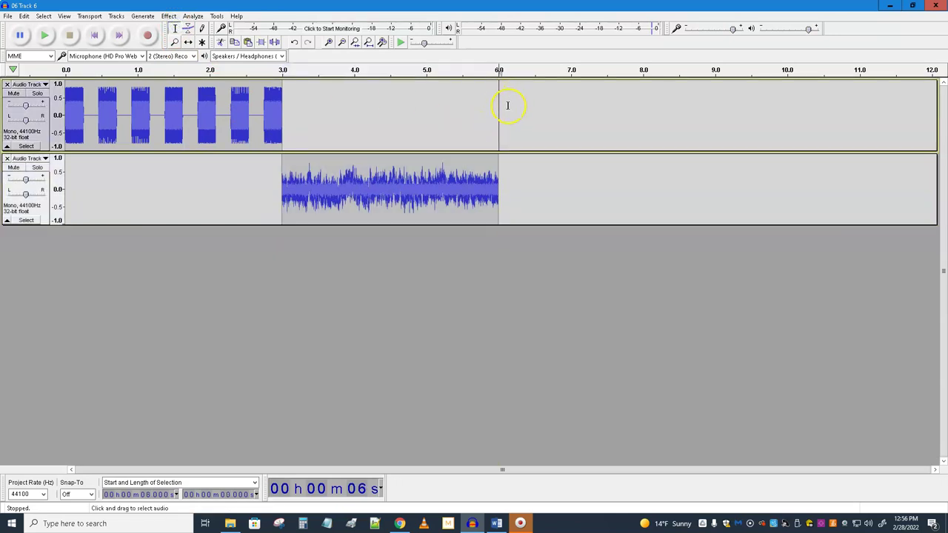
pyautogui.click(502, 98)
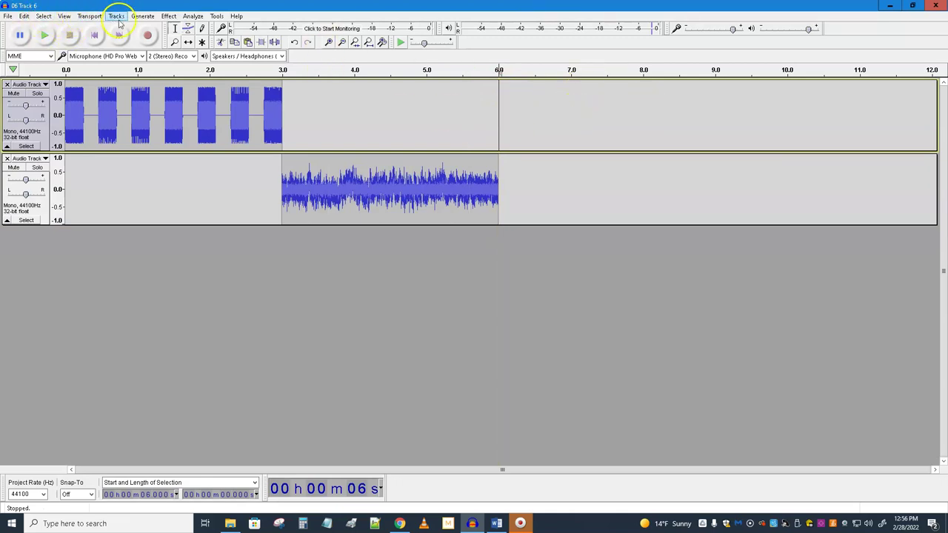
# - Generate a 3-second White noise clip on the first track starting at 6 s
pyautogui.click(142, 16)
pyautogui.click(152, 62)
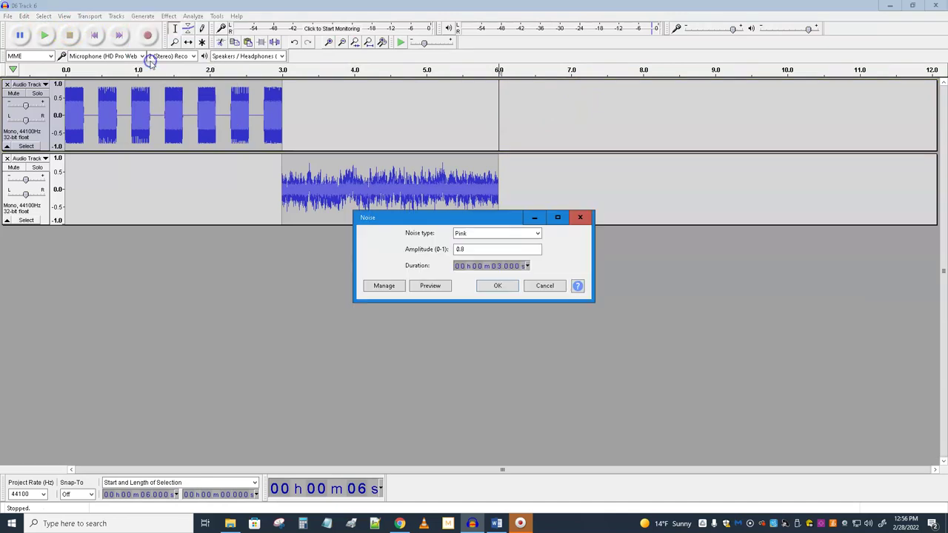
pyautogui.click(538, 233)
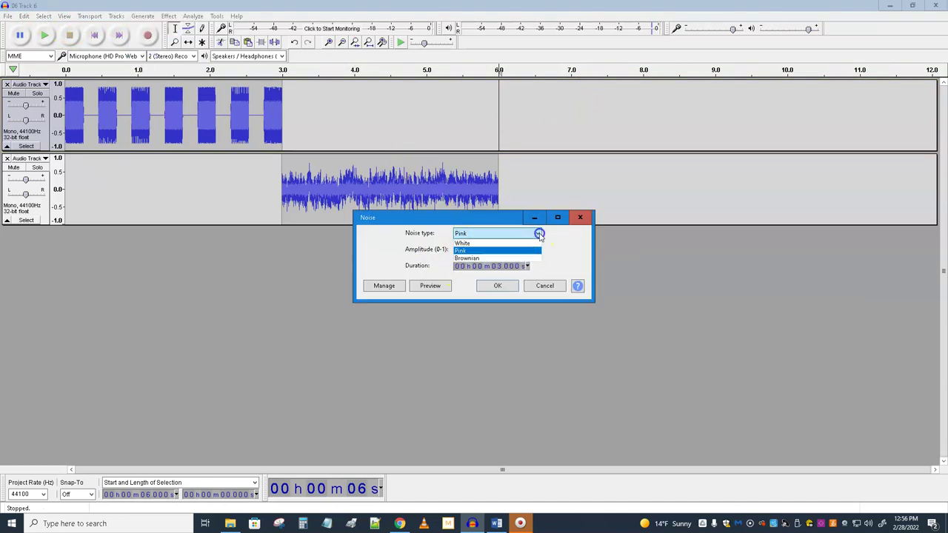
pyautogui.click(494, 243)
pyautogui.click(497, 286)
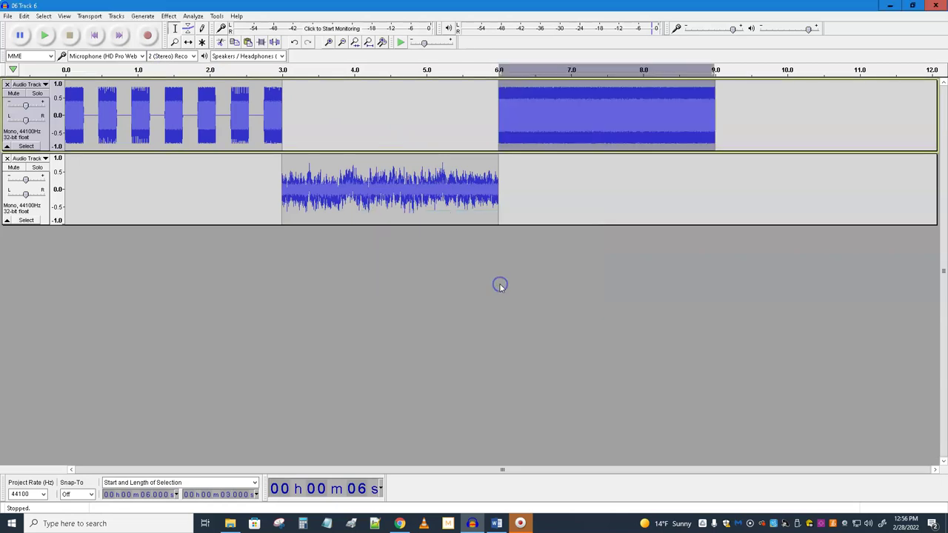
# - Audition the arrangement from about 3.2 s and again from 6.8 s, then stop playback
pyautogui.click(298, 204)
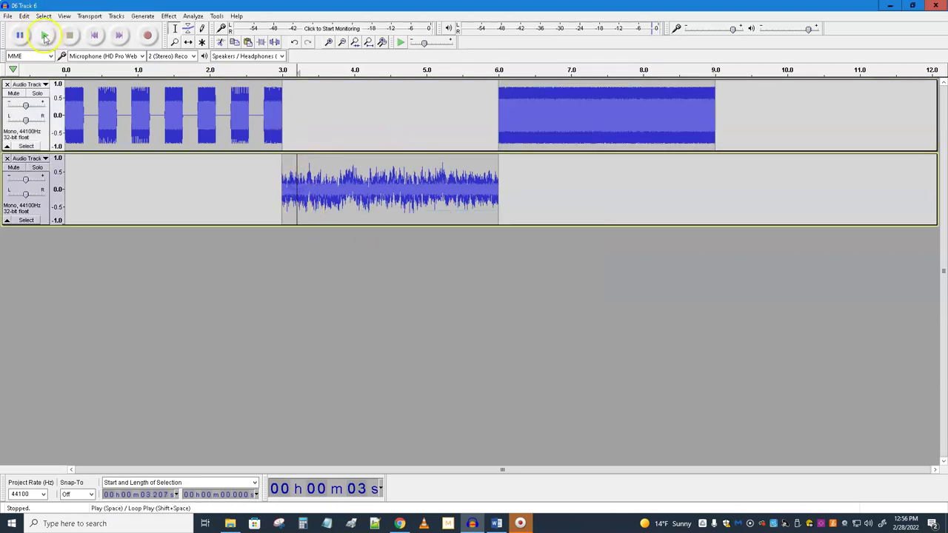
pyautogui.click(44, 35)
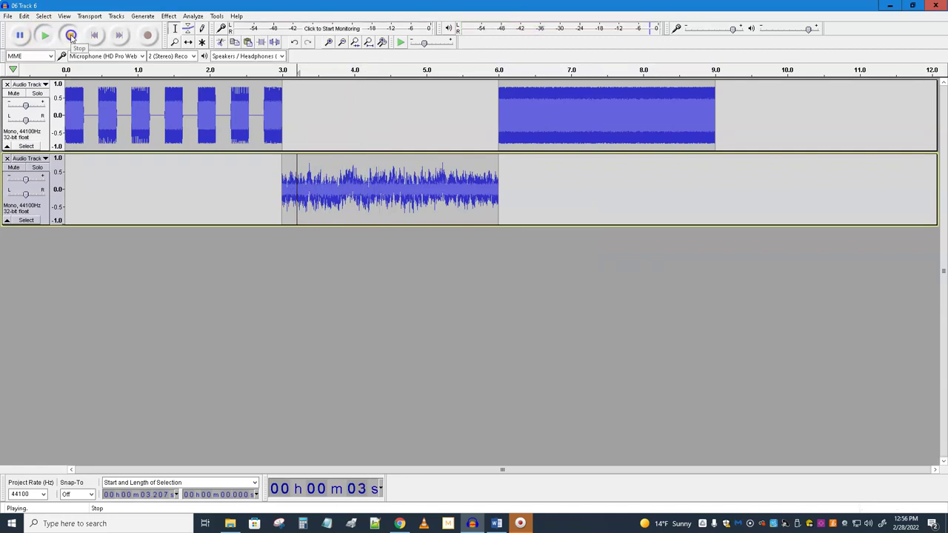
pyautogui.click(554, 120)
pyautogui.click(45, 37)
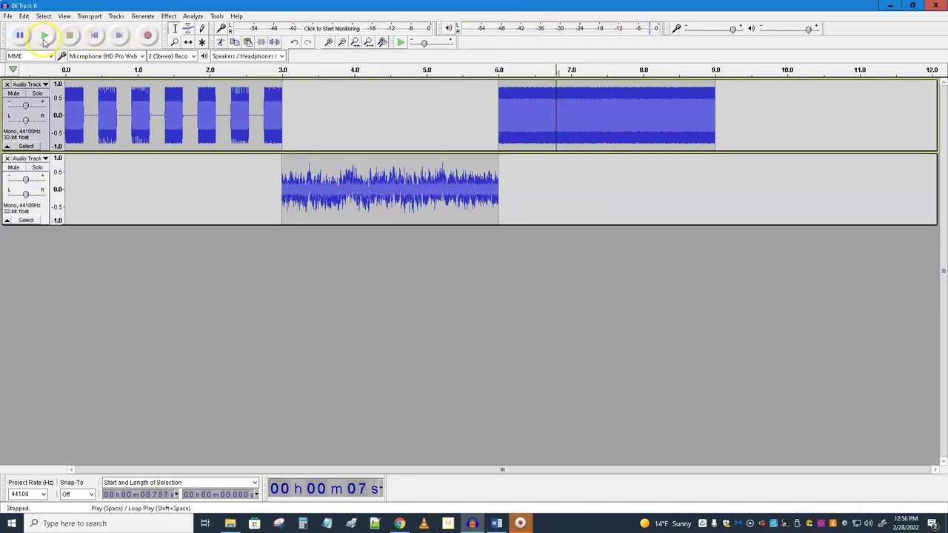
pyautogui.click(69, 36)
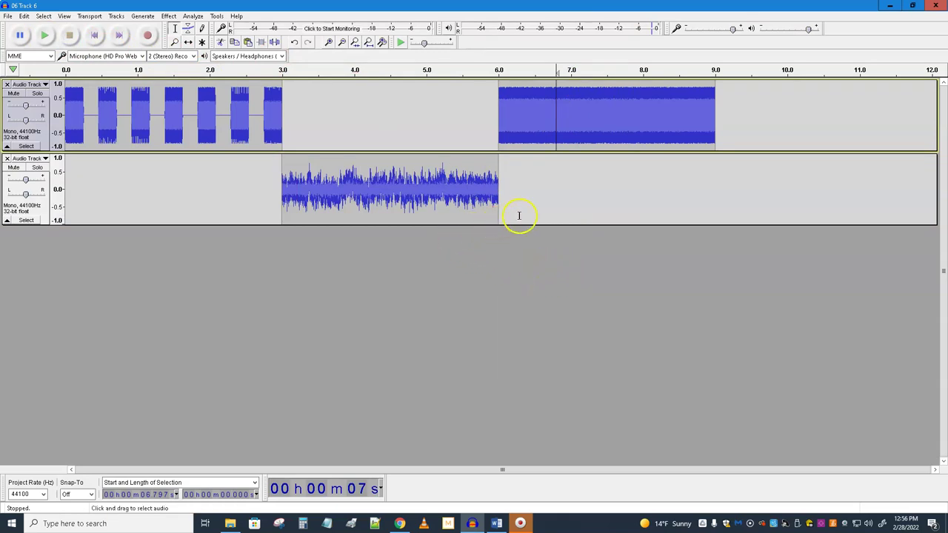
# - Place the edit cursor at 9.0 s on Audio Track 2
pyautogui.click(715, 175)
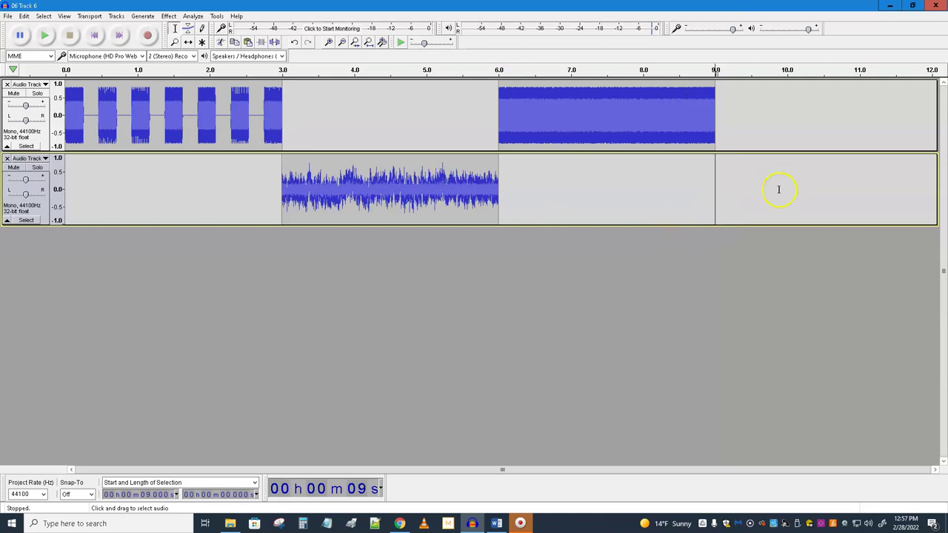
# - Generate a 3-second Square-wave tone at 100 Hz, amplitude 0.8, on the second track
pyautogui.click(142, 15)
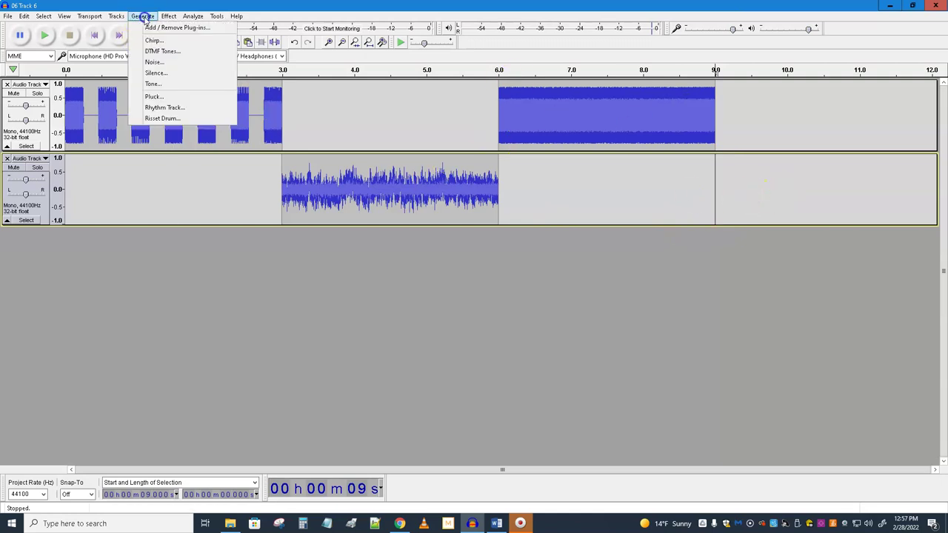
pyautogui.click(153, 84)
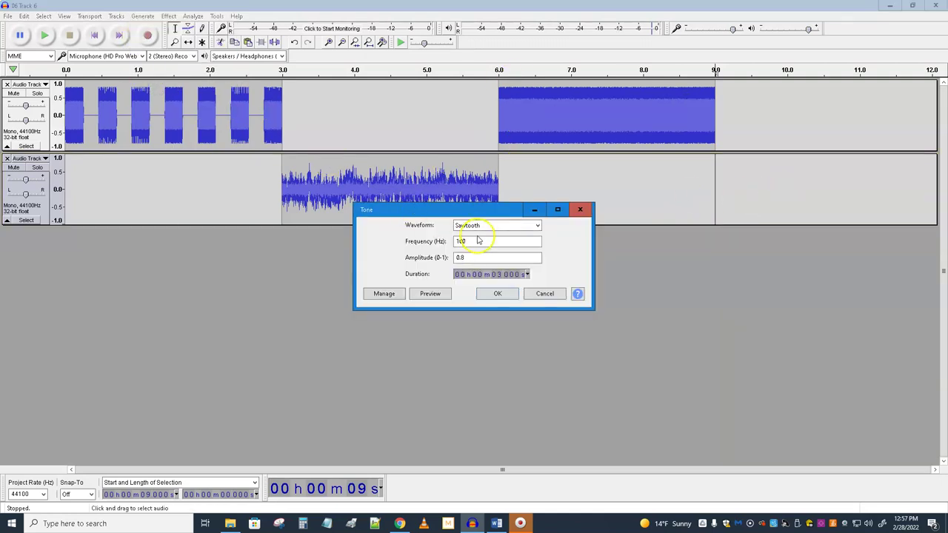
pyautogui.click(514, 225)
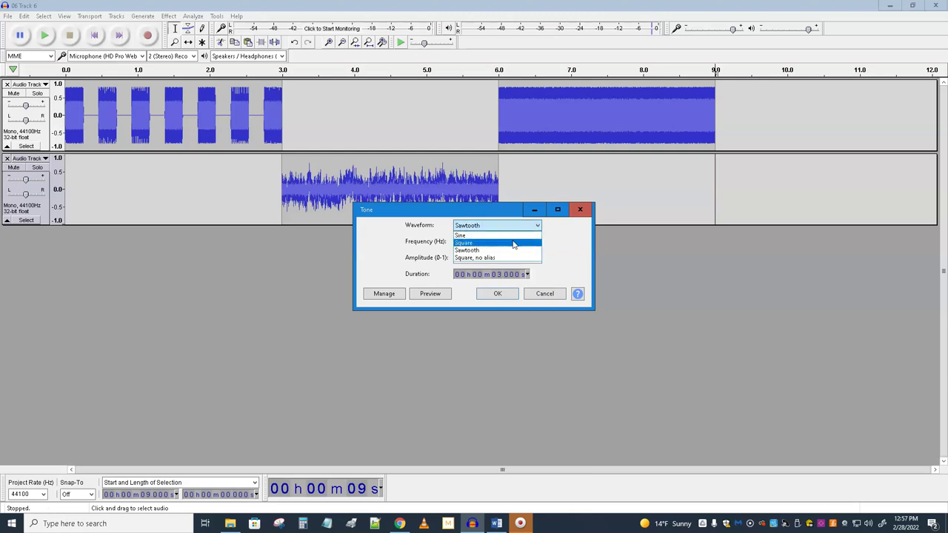
pyautogui.click(513, 243)
pyautogui.click(474, 241)
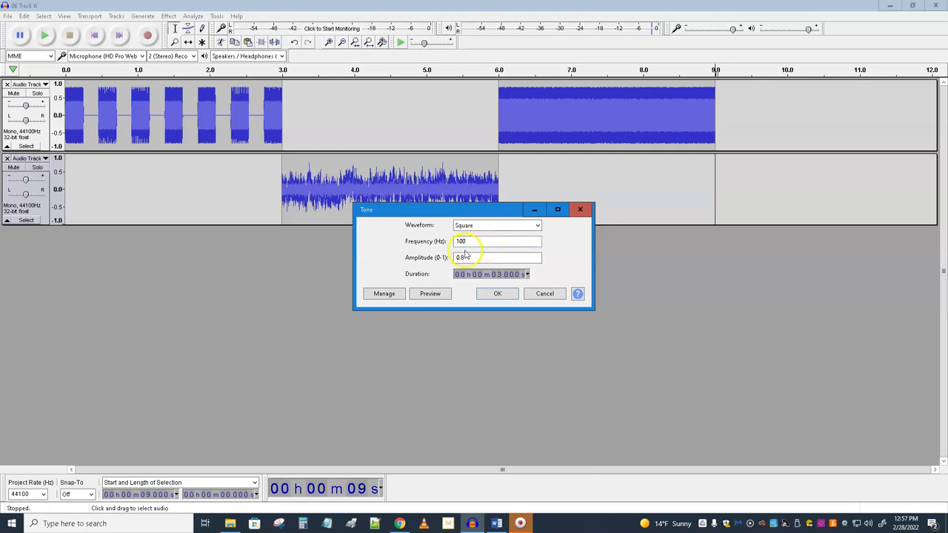
pyautogui.click(493, 274)
pyautogui.click(529, 274)
pyautogui.click(523, 276)
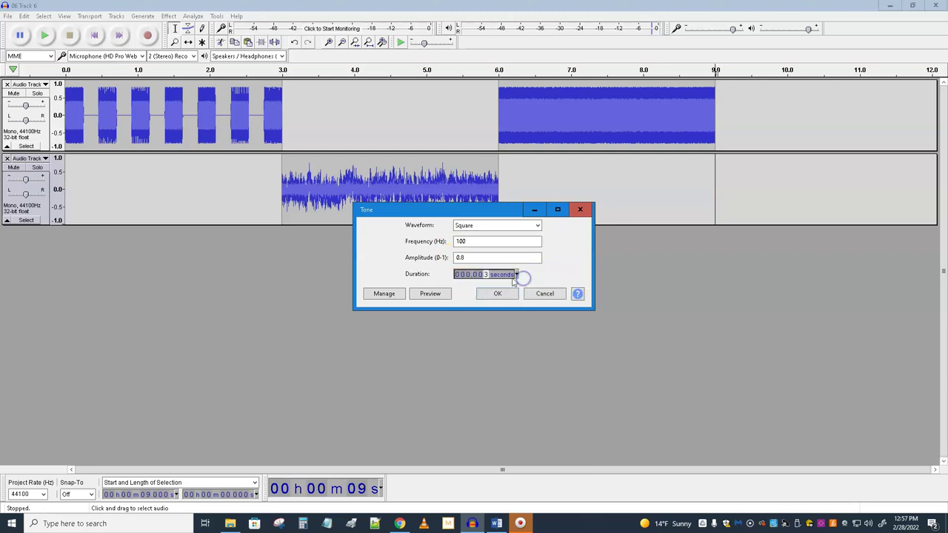
pyautogui.click(497, 294)
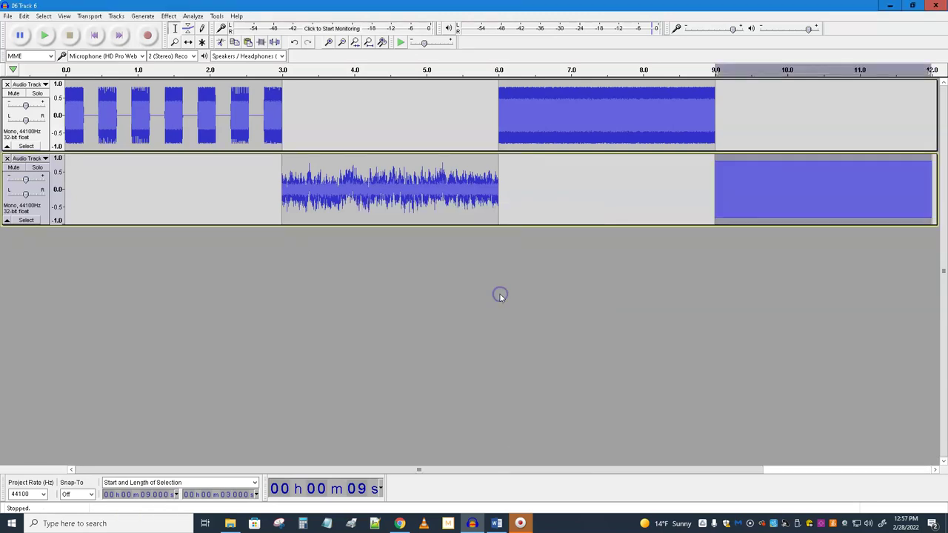
# - Audition the square tone, then set the insertion point at 12 s on the first track
pyautogui.click(342, 43)
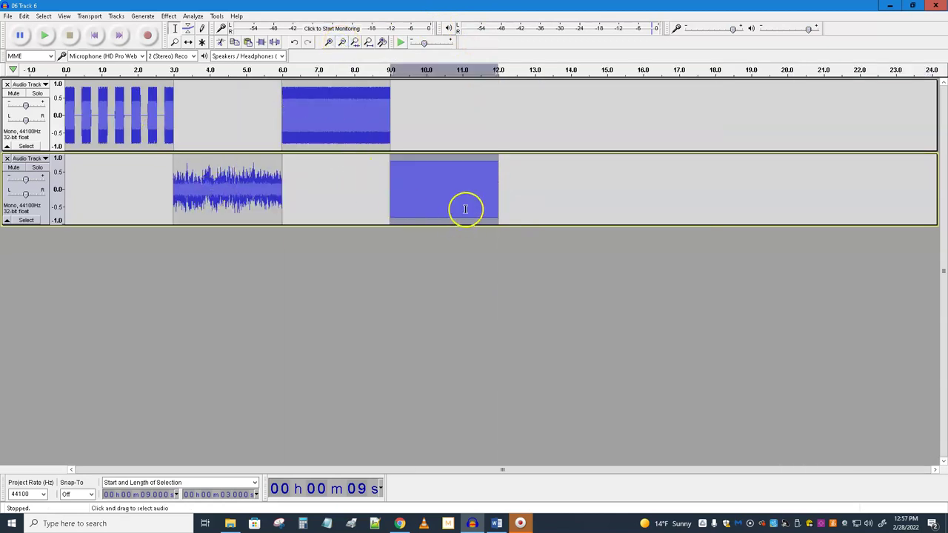
pyautogui.click(421, 185)
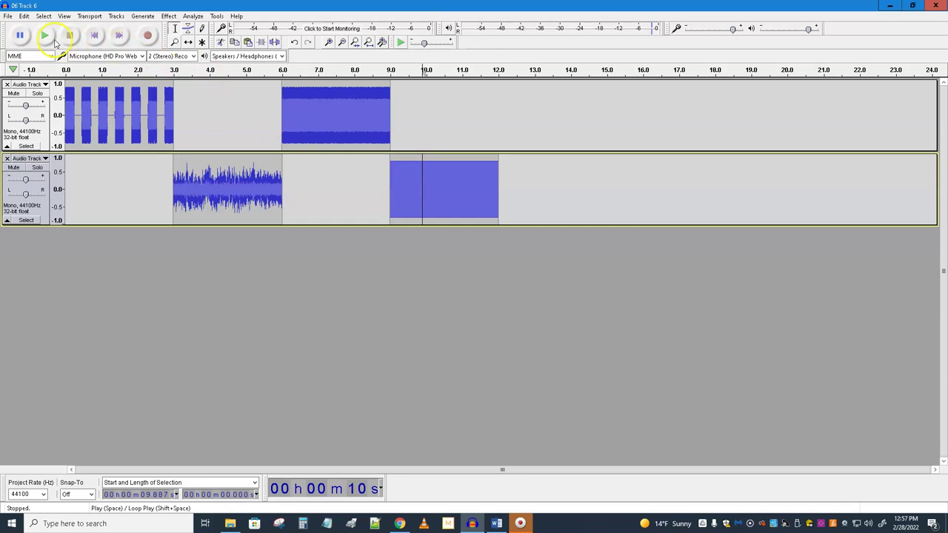
pyautogui.click(46, 36)
pyautogui.click(71, 37)
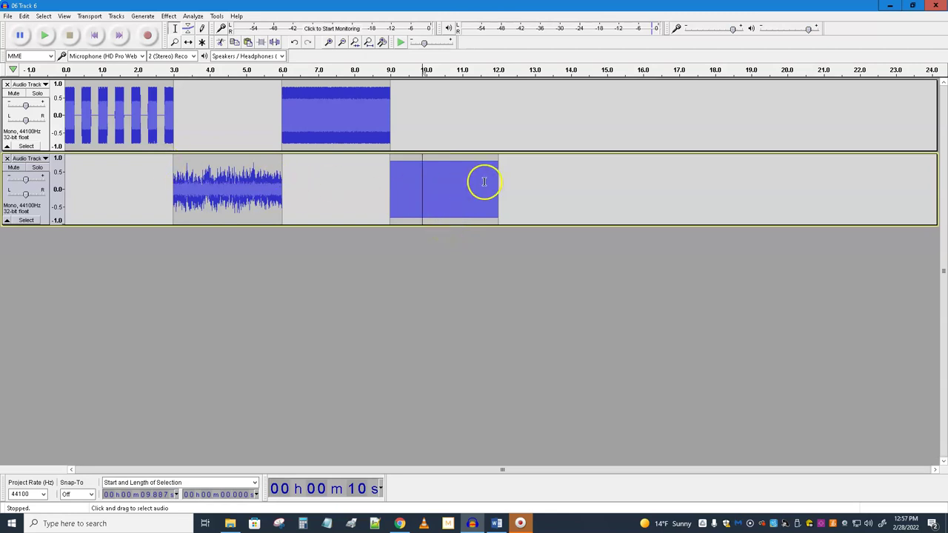
pyautogui.click(501, 111)
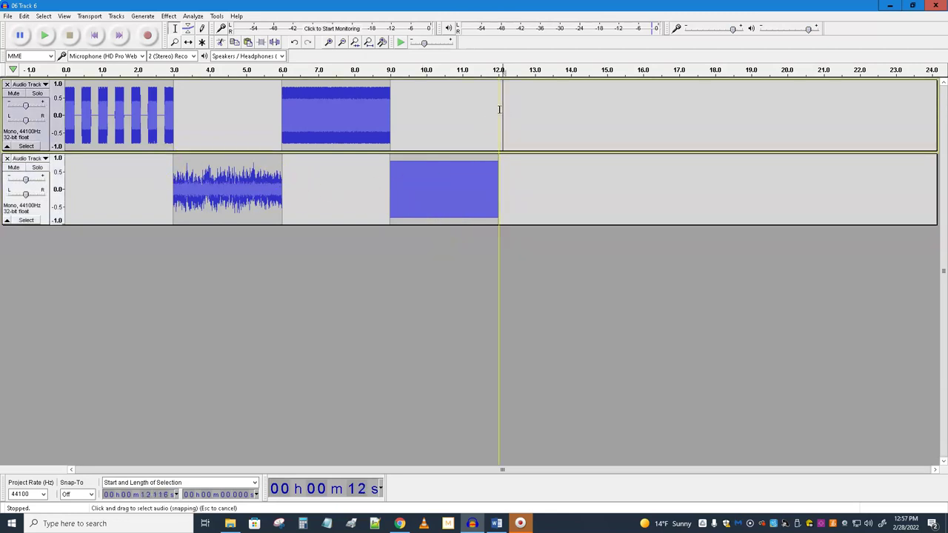
pyautogui.click(498, 109)
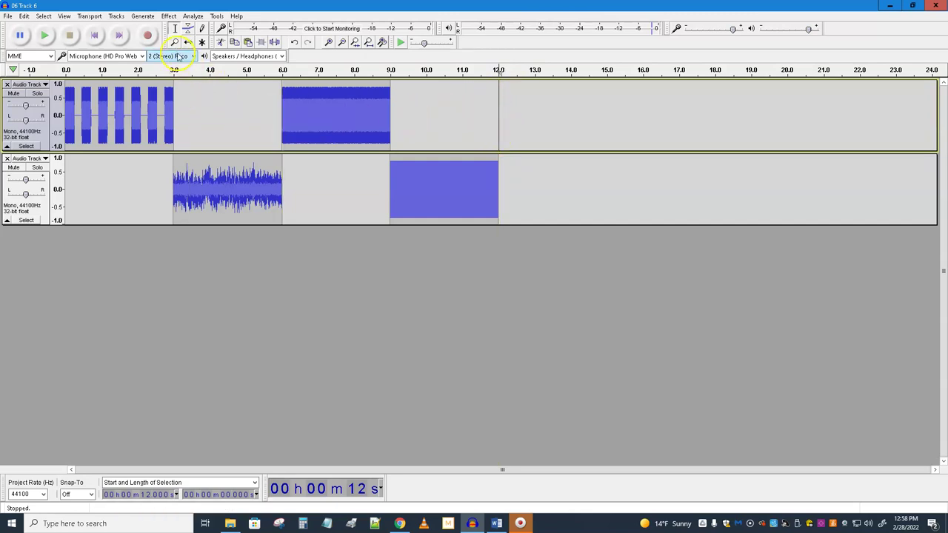
# - Set up a Rhythm Track at 96 bpm, 3 seconds, Drip (long) beats, and preview it
pyautogui.click(140, 15)
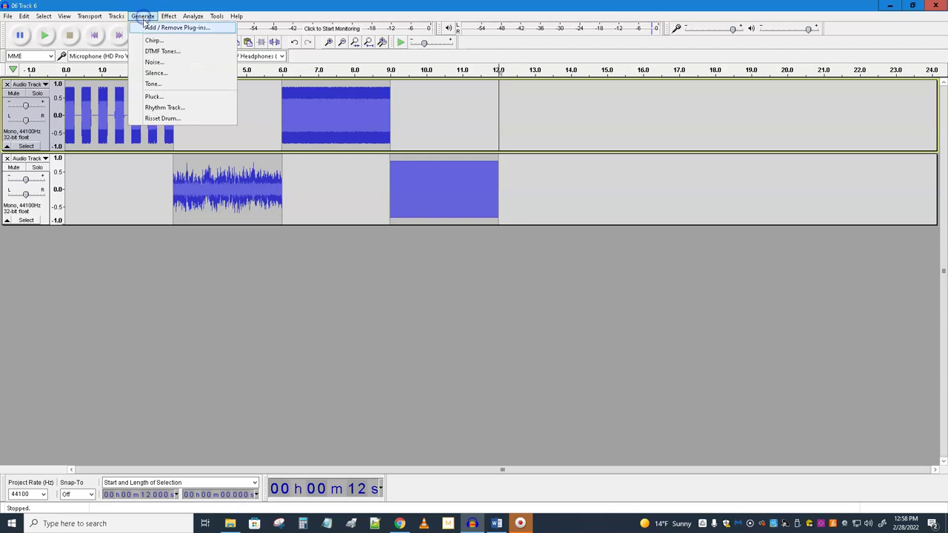
pyautogui.click(163, 107)
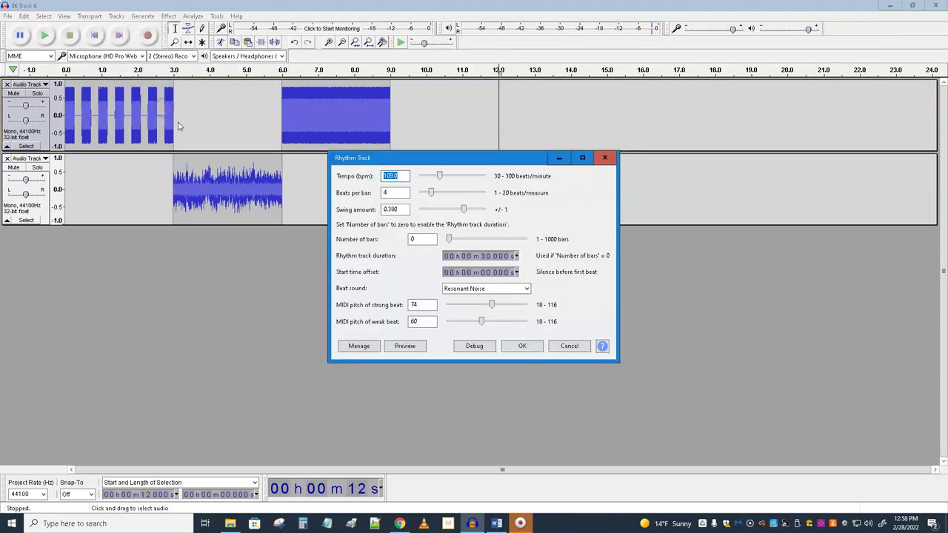
pyautogui.click(417, 240)
pyautogui.click(516, 256)
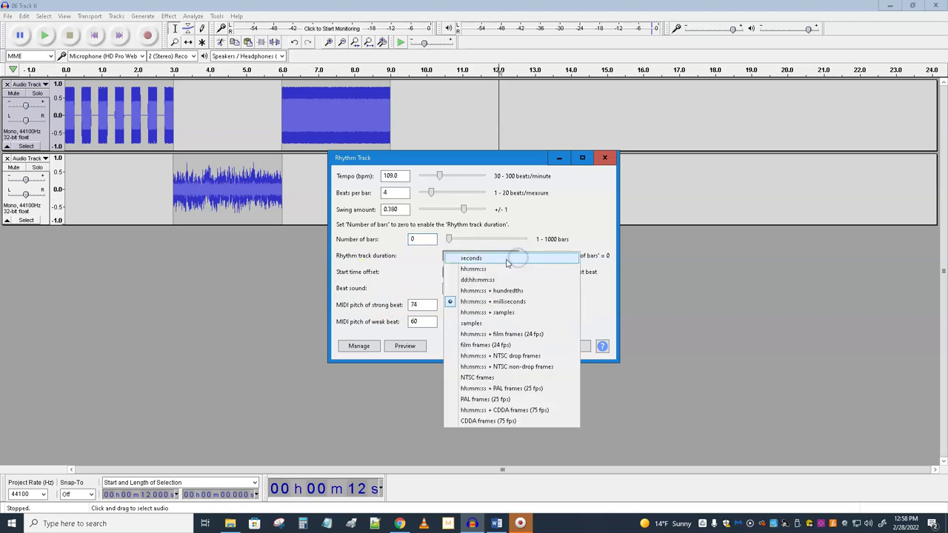
pyautogui.click(480, 260)
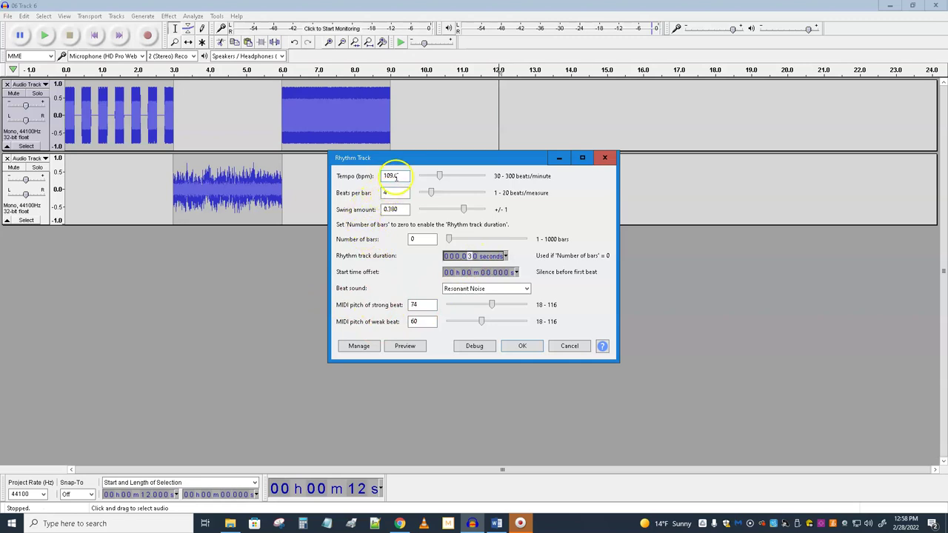
pyautogui.moveTo(437, 178); pyautogui.dragTo(436, 179)
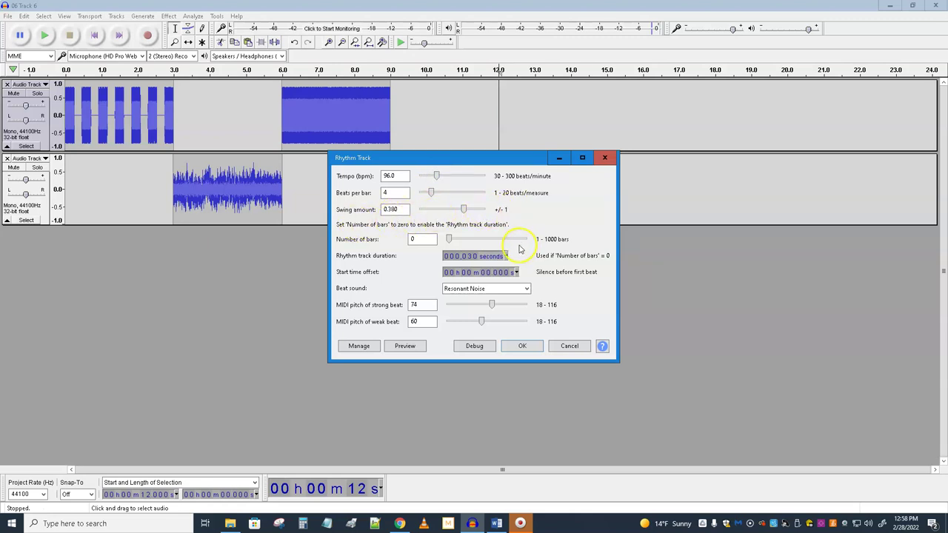
pyautogui.click(516, 291)
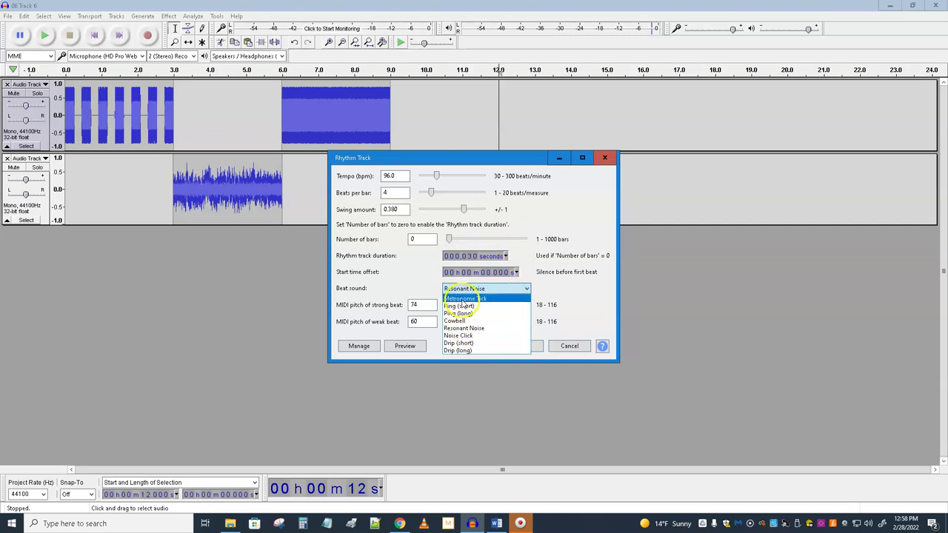
pyautogui.click(468, 350)
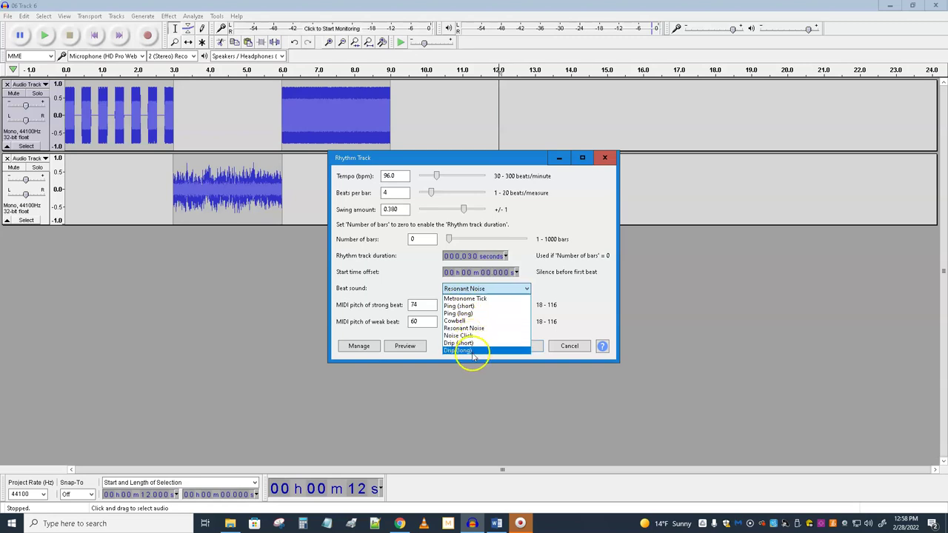
pyautogui.click(406, 348)
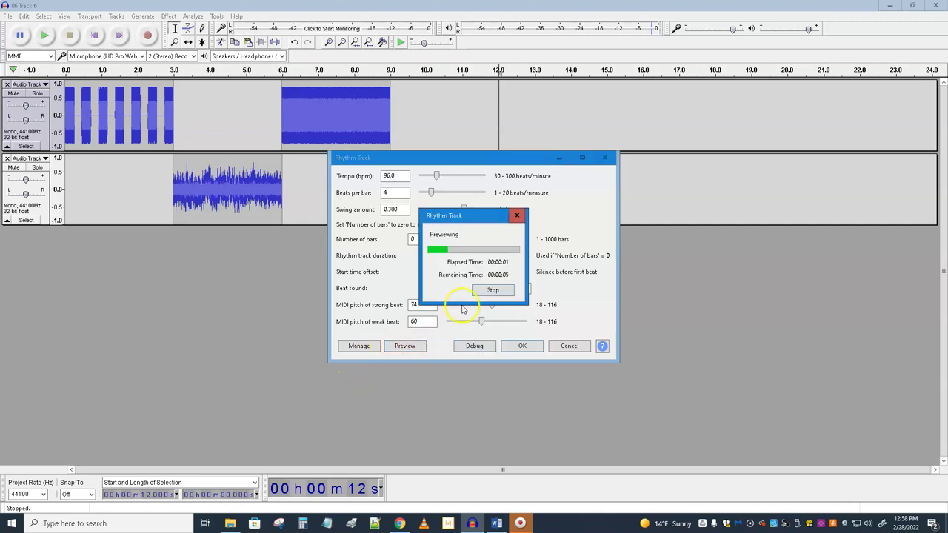
pyautogui.click(492, 291)
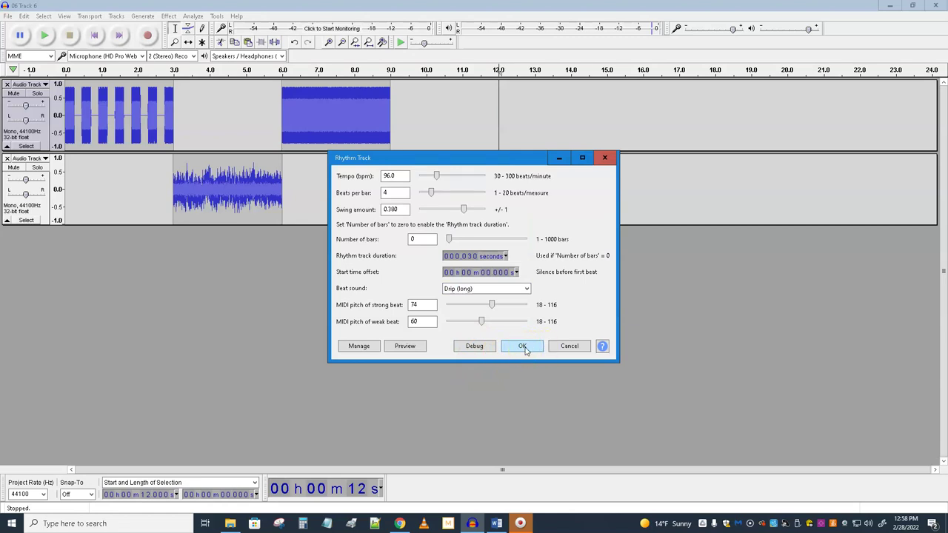
# - Generate the Drip rhythm track, fit the 40-second project in view, and play it back
pyautogui.click(523, 346)
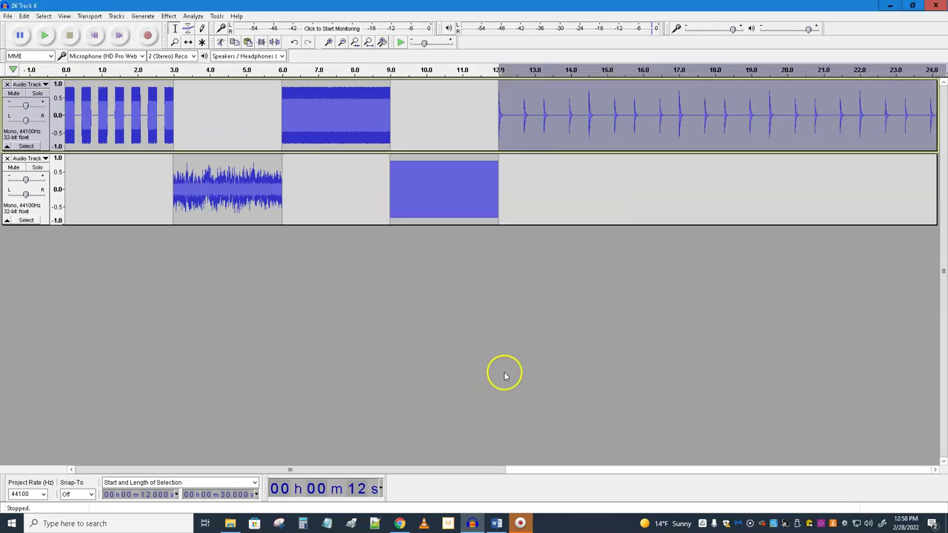
pyautogui.click(369, 43)
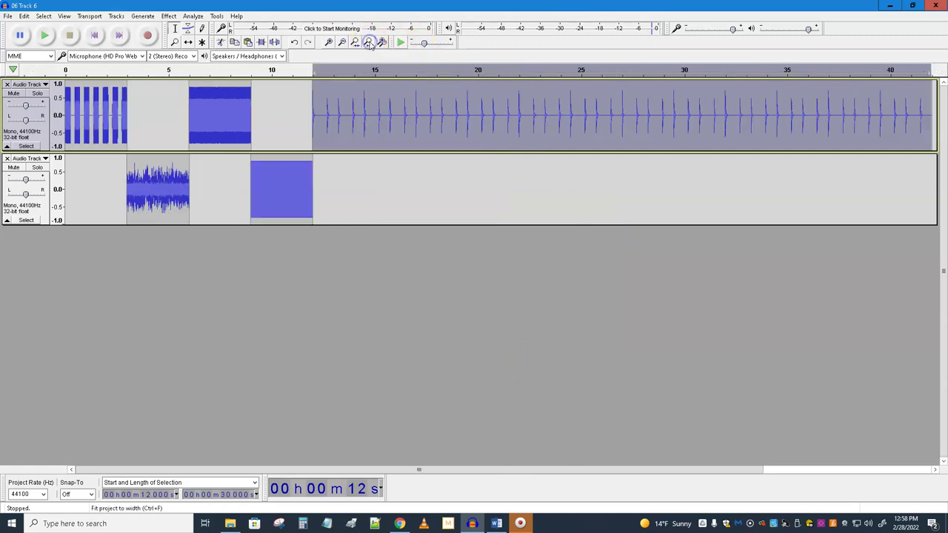
pyautogui.click(364, 124)
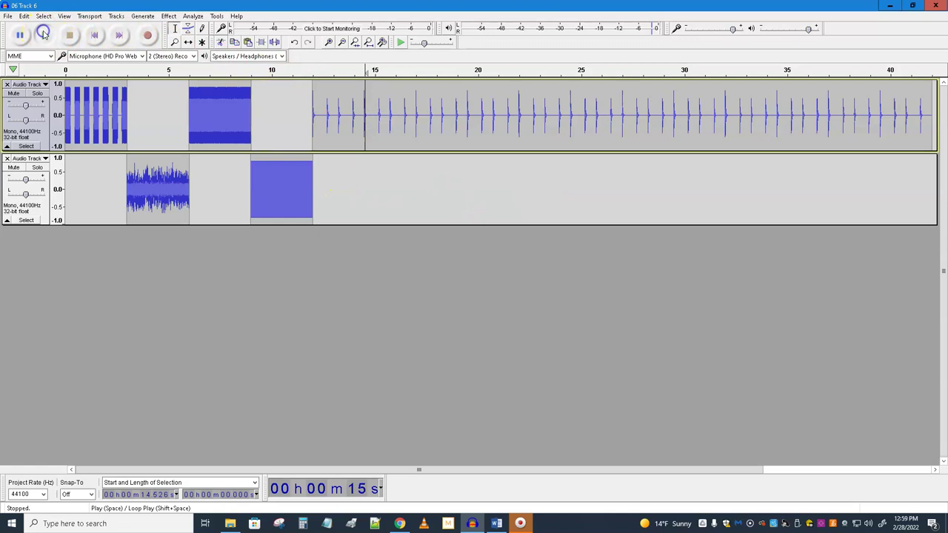
pyautogui.click(43, 36)
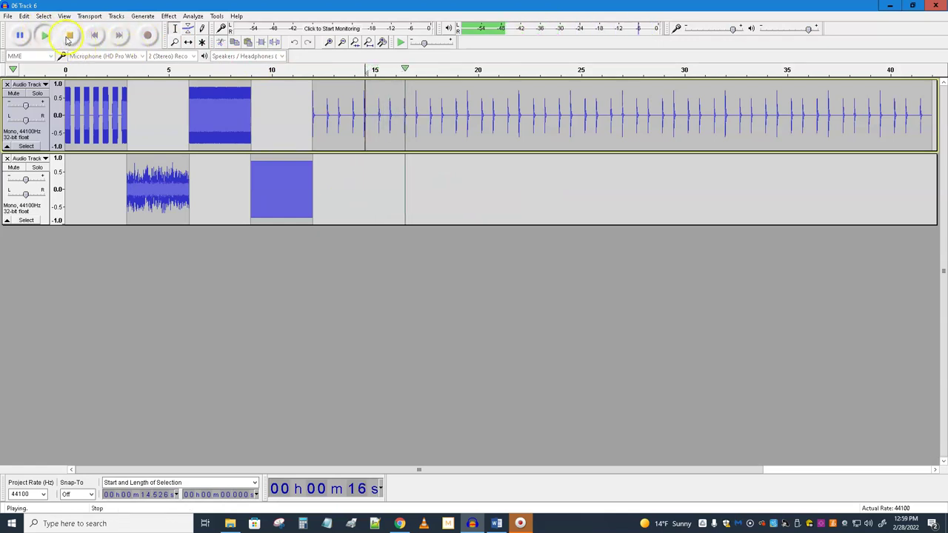
pyautogui.click(69, 35)
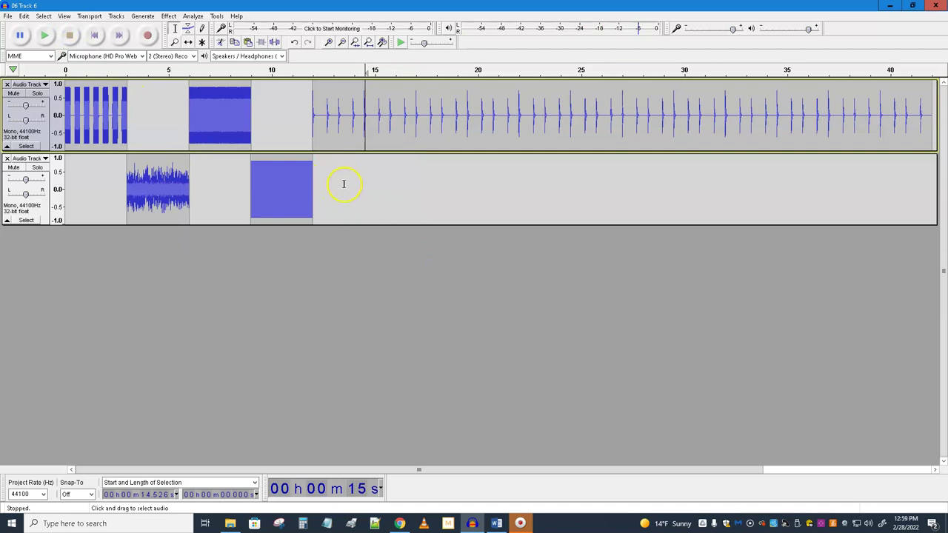
# - Place the insertion point at about 13.3 s on the bottom track
pyautogui.moveTo(344, 184); pyautogui.dragTo(911, 182)
pyautogui.click(317, 198)
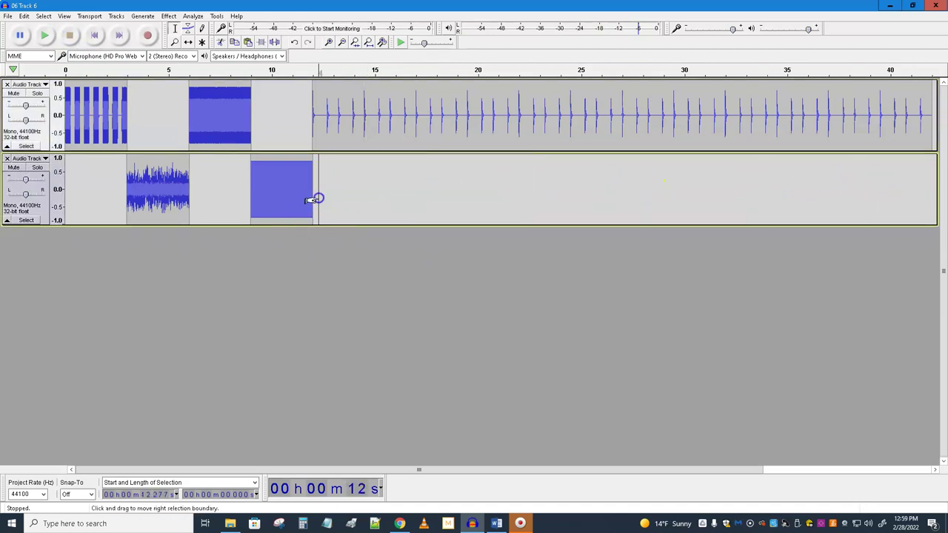
pyautogui.moveTo(313, 199); pyautogui.dragTo(536, 181)
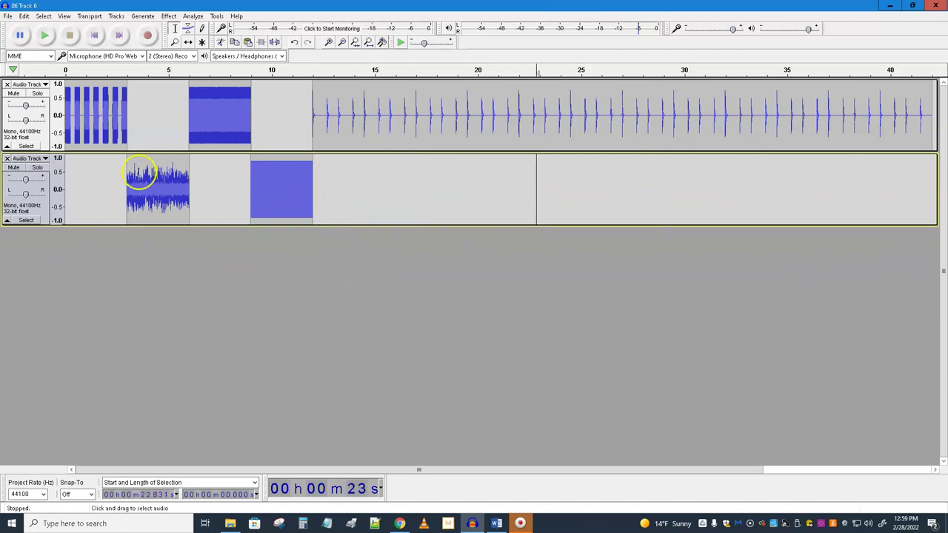
pyautogui.click(340, 180)
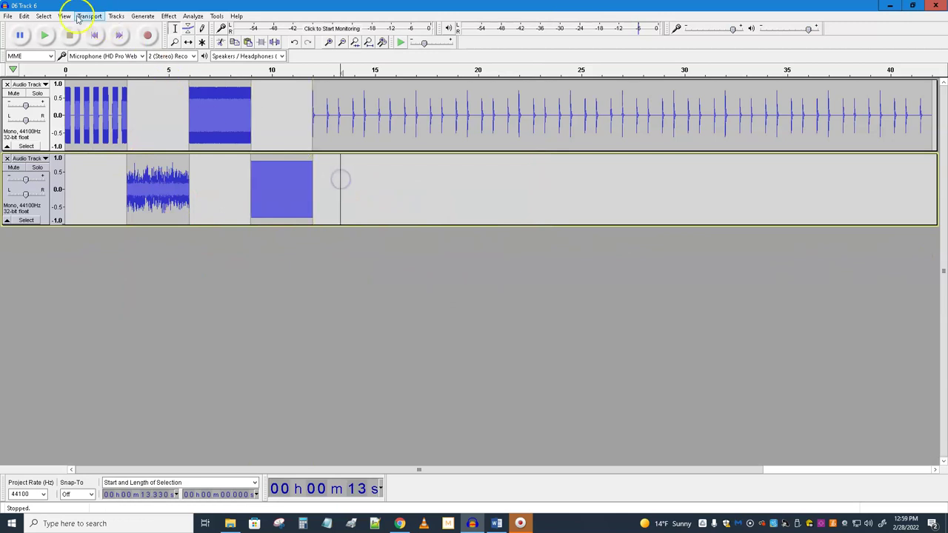
# - Generate a 1-second Pluck at about 13 s on the bottom track and listen to it
pyautogui.click(142, 15)
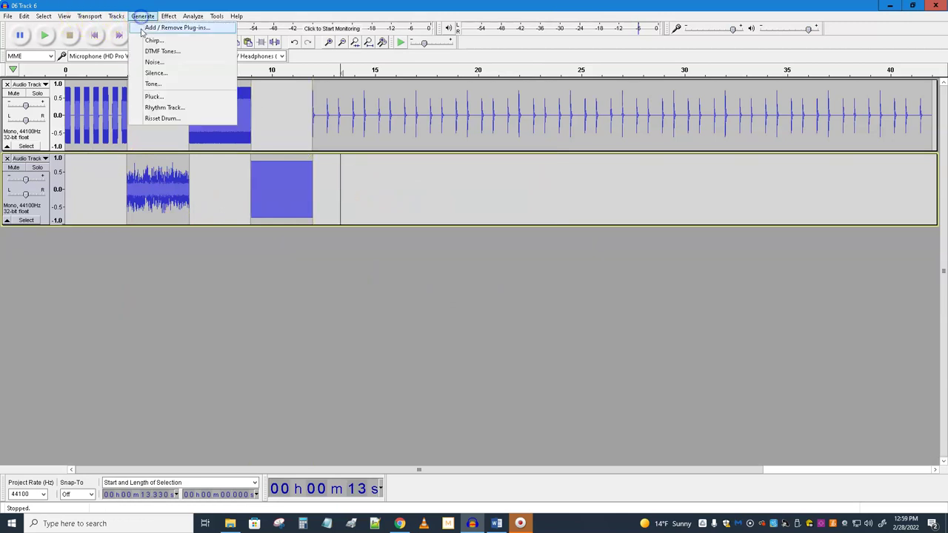
pyautogui.click(155, 98)
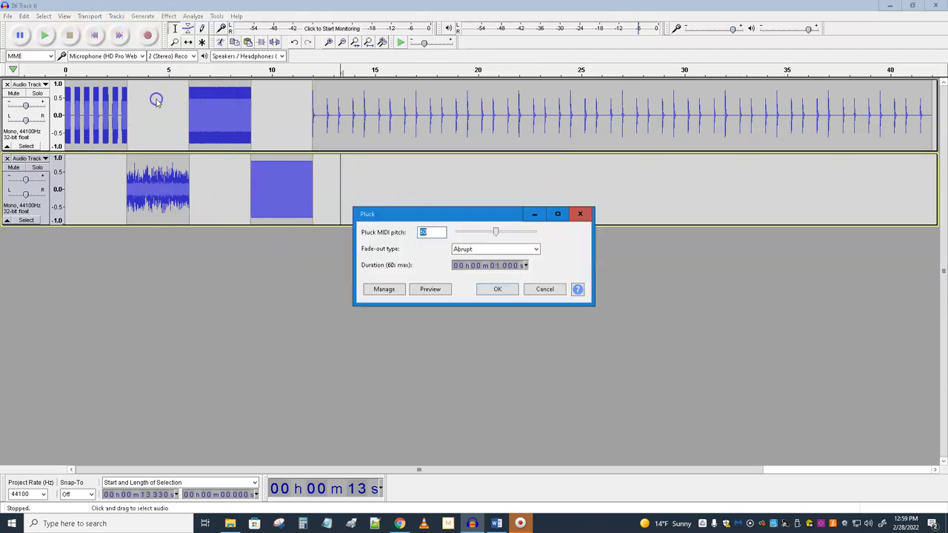
pyautogui.click(498, 290)
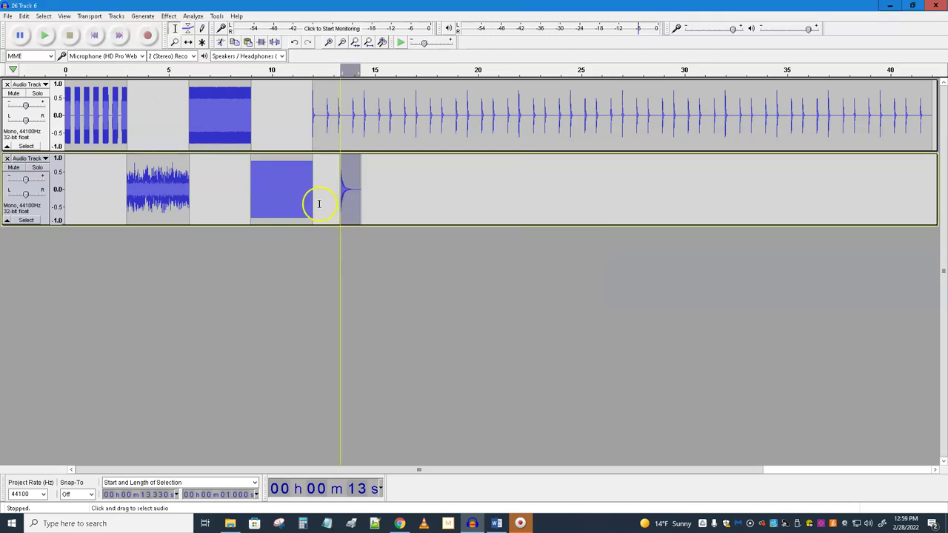
pyautogui.click(330, 182)
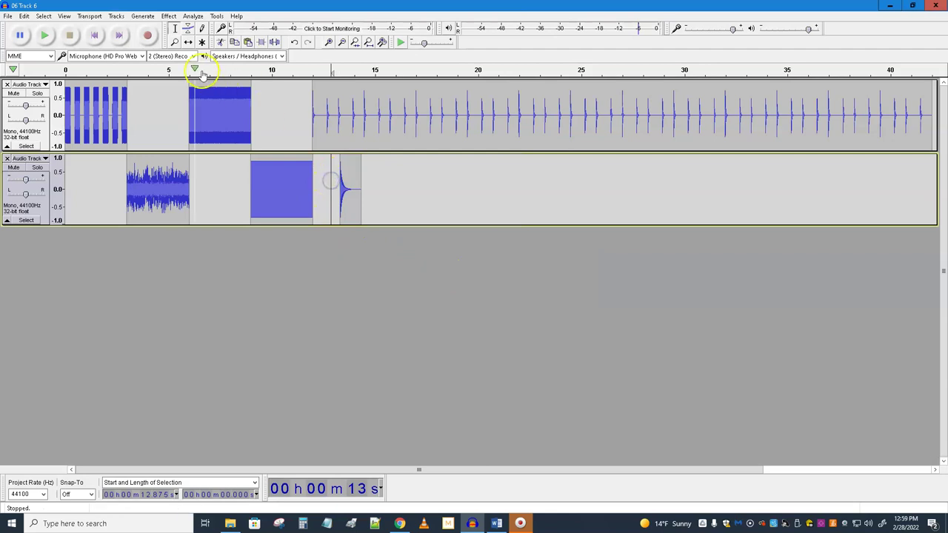
pyautogui.click(44, 36)
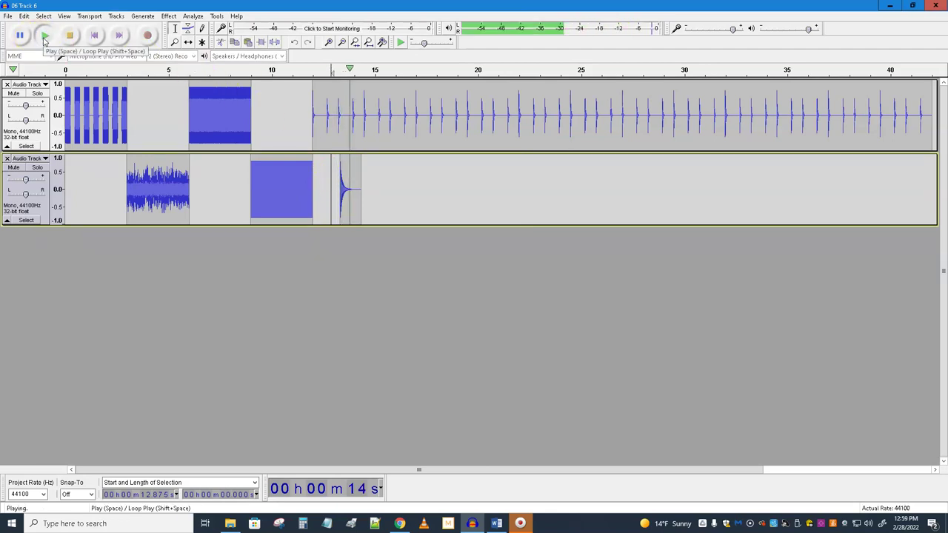
pyautogui.click(71, 35)
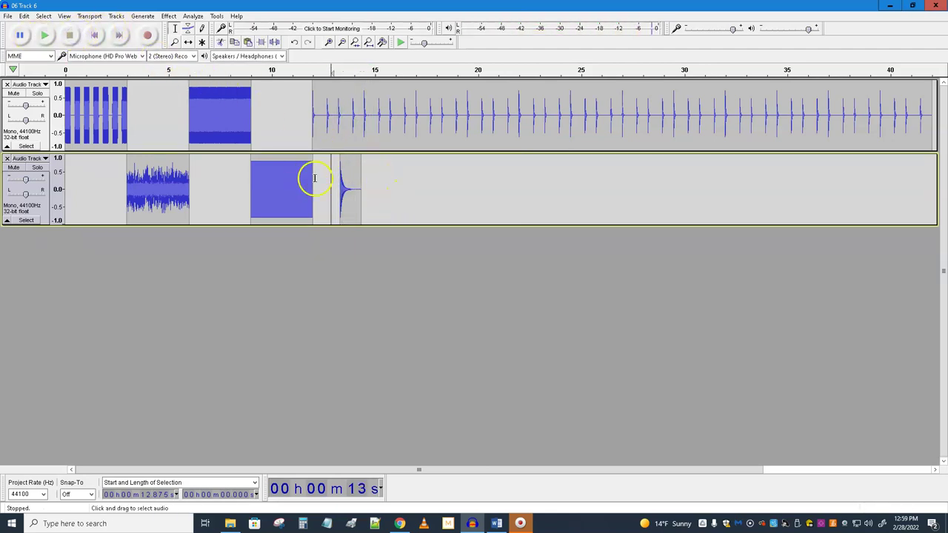
# - Paste copies of the pluck clip at about 17, 21, 25 and 29 s
pyautogui.doubleClick(350, 189)
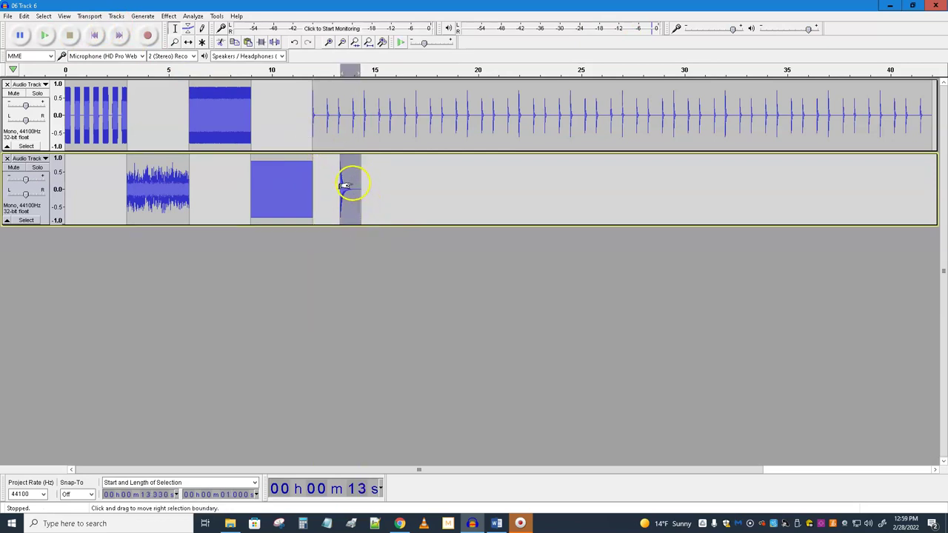
pyautogui.click(419, 183)
pyautogui.hotkey('ctrl', 'v')
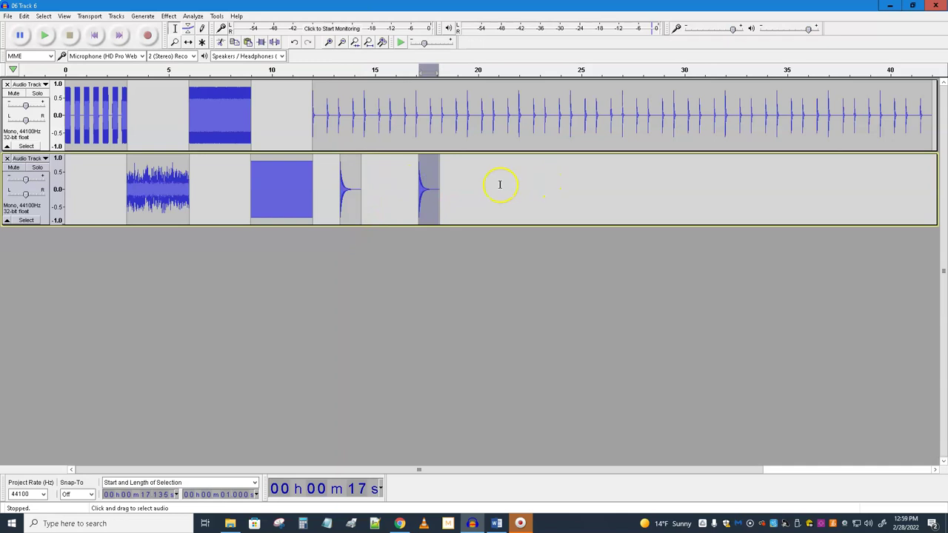
pyautogui.click(500, 184)
pyautogui.hotkey('ctrl', 'v')
pyautogui.click(579, 182)
pyautogui.hotkey('ctrl', 'v')
pyautogui.click(664, 176)
pyautogui.hotkey('ctrl', 'v')
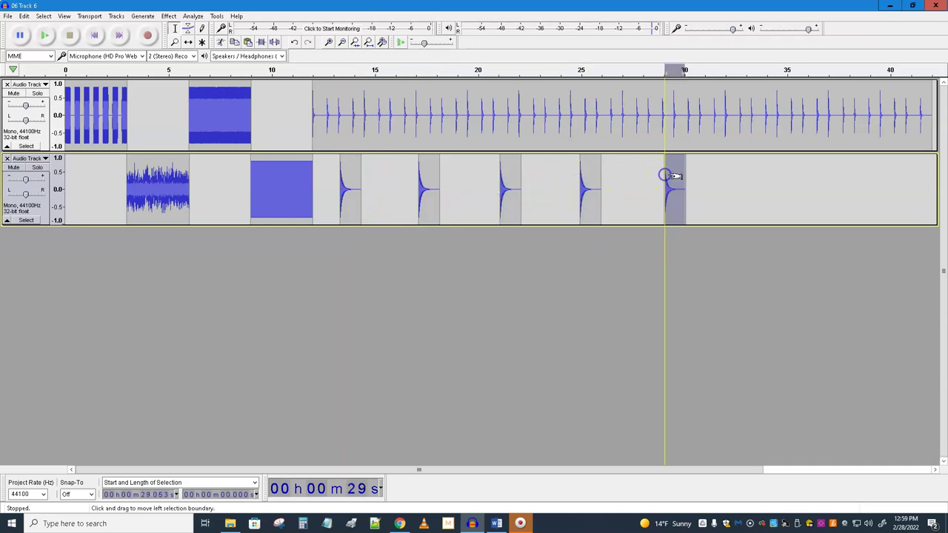
pyautogui.click(734, 186)
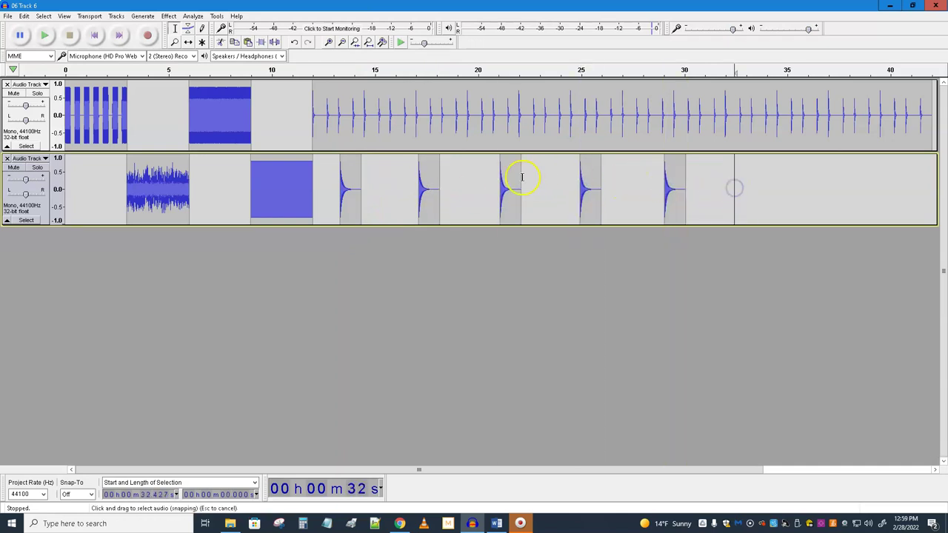
# - Open the Generate menu
pyautogui.click(142, 16)
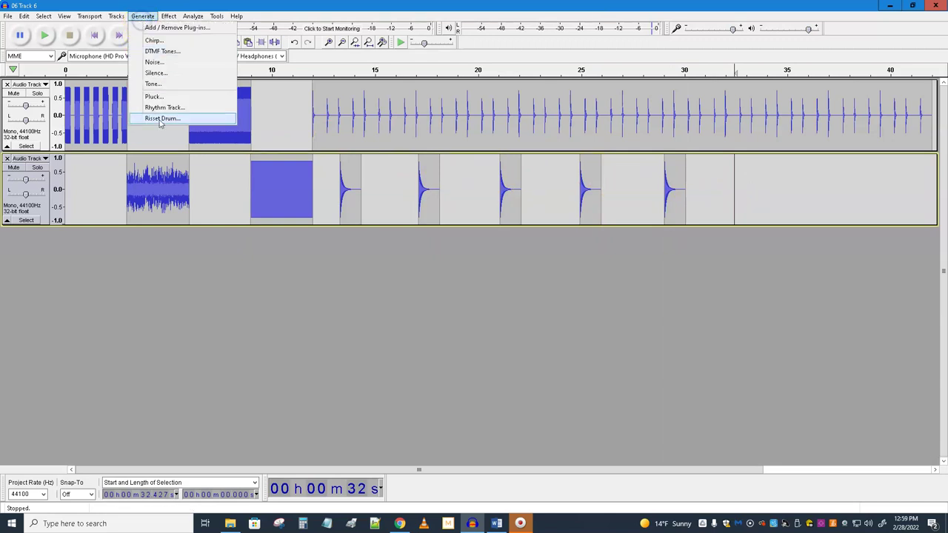